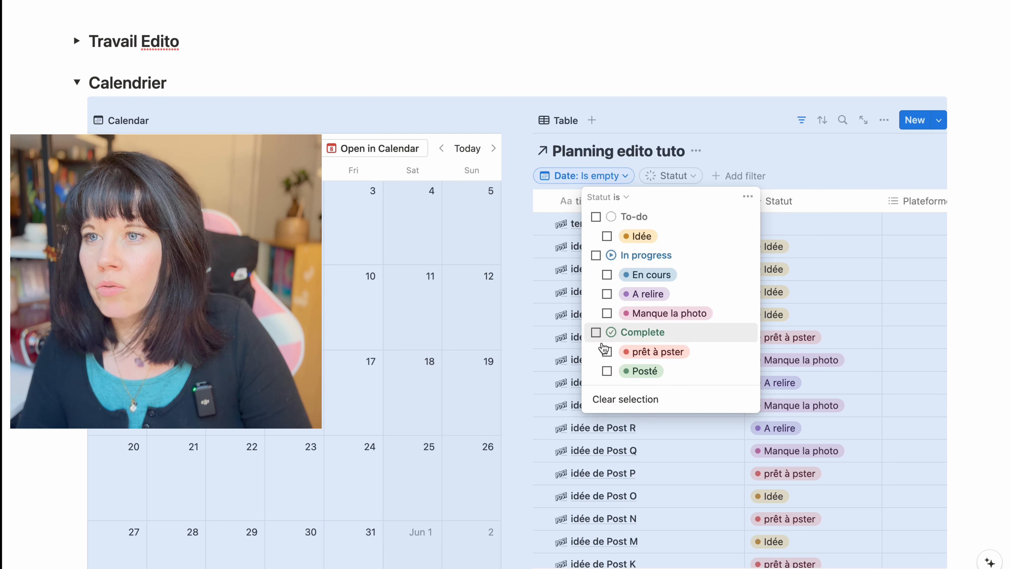
Filter the Planning edito tuto table by Statut to prêt à pster, Manque la photo and A relire
left_click(607, 351)
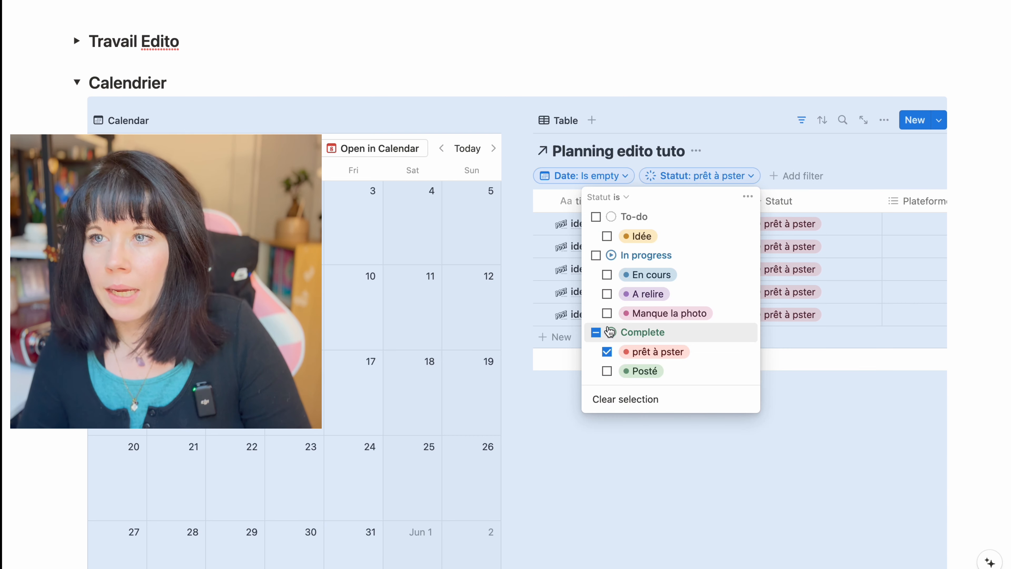
left_click(608, 314)
left_click(608, 295)
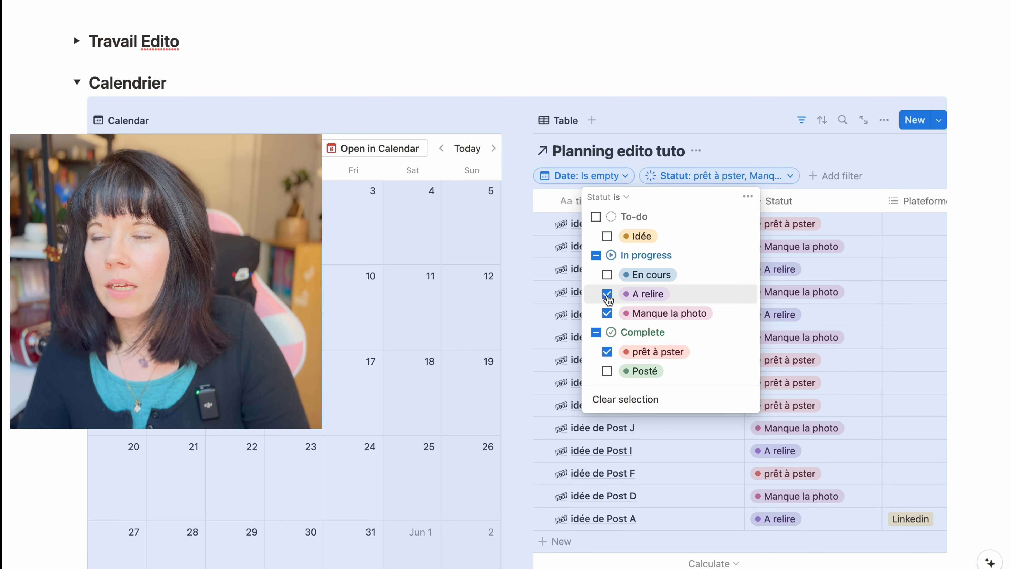
left_click(963, 242)
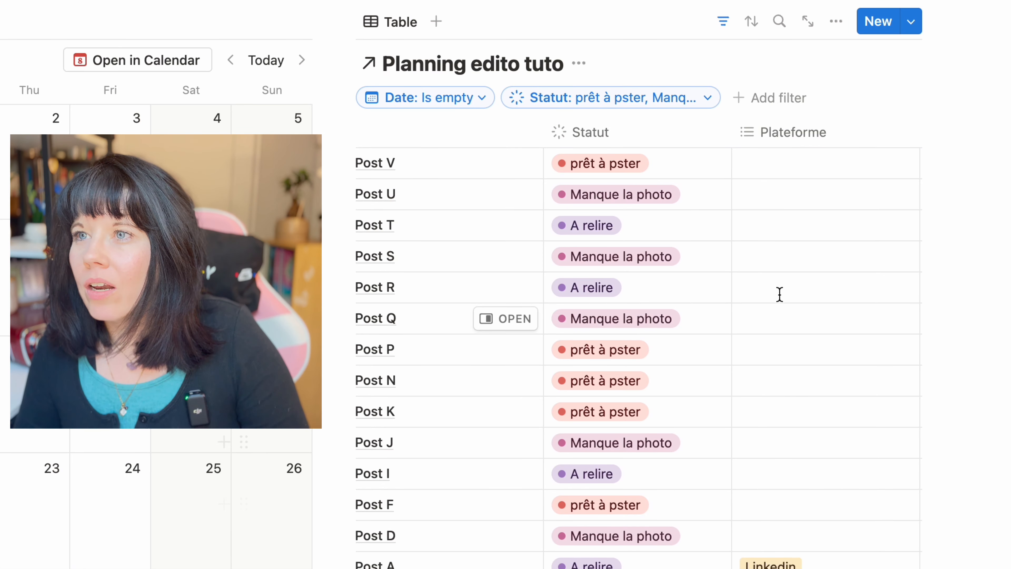
Hide the Plateforme and Date properties from the Planning edito tuto table beside the calendar
left_click(403, 25)
left_click(414, 85)
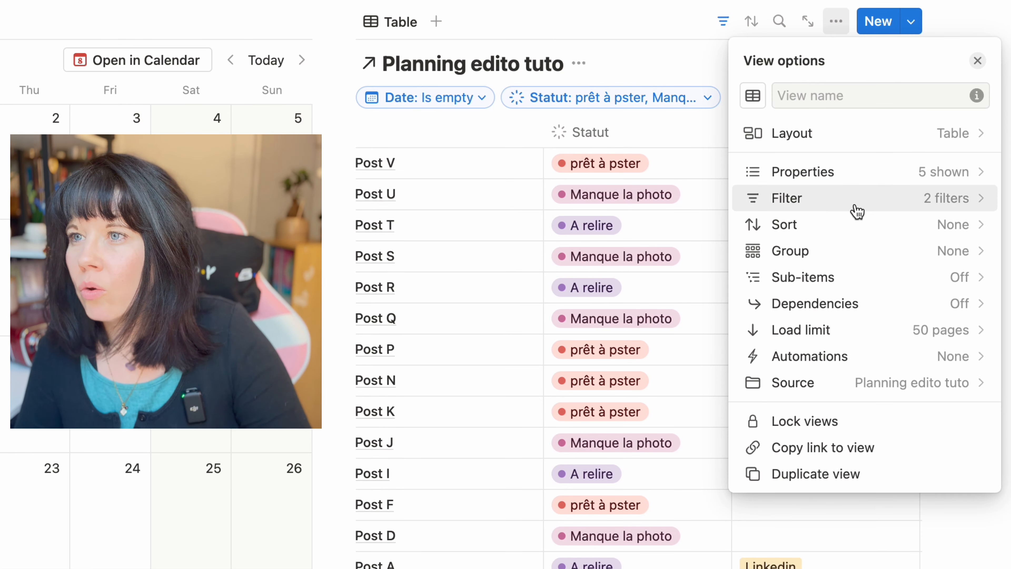
left_click(854, 176)
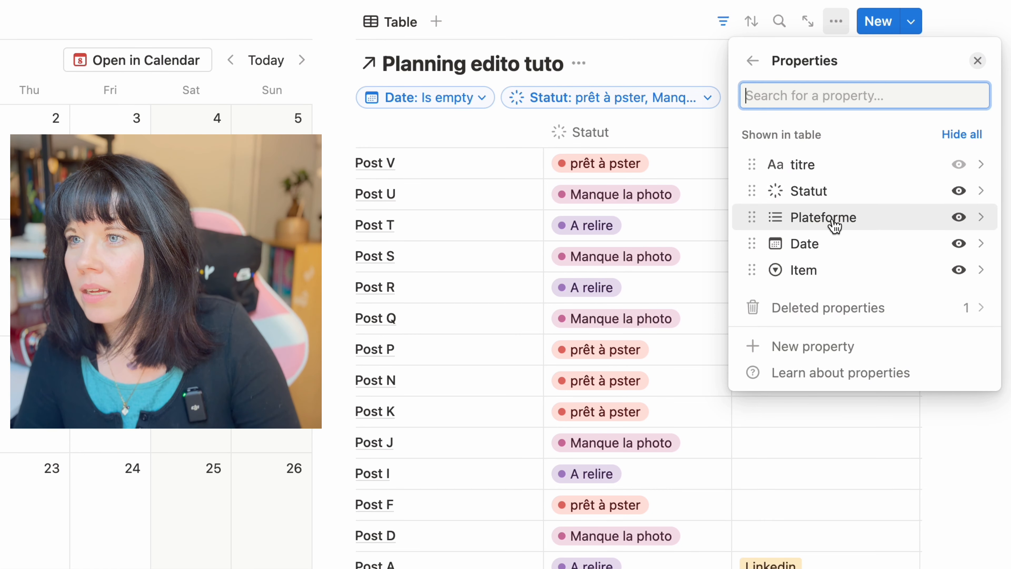
left_click(966, 218)
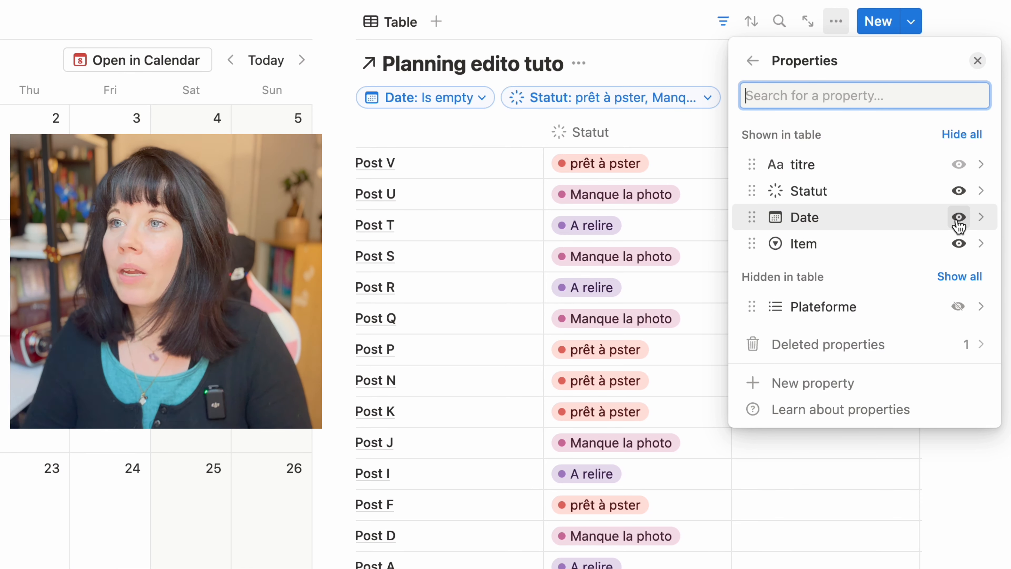
left_click(958, 217)
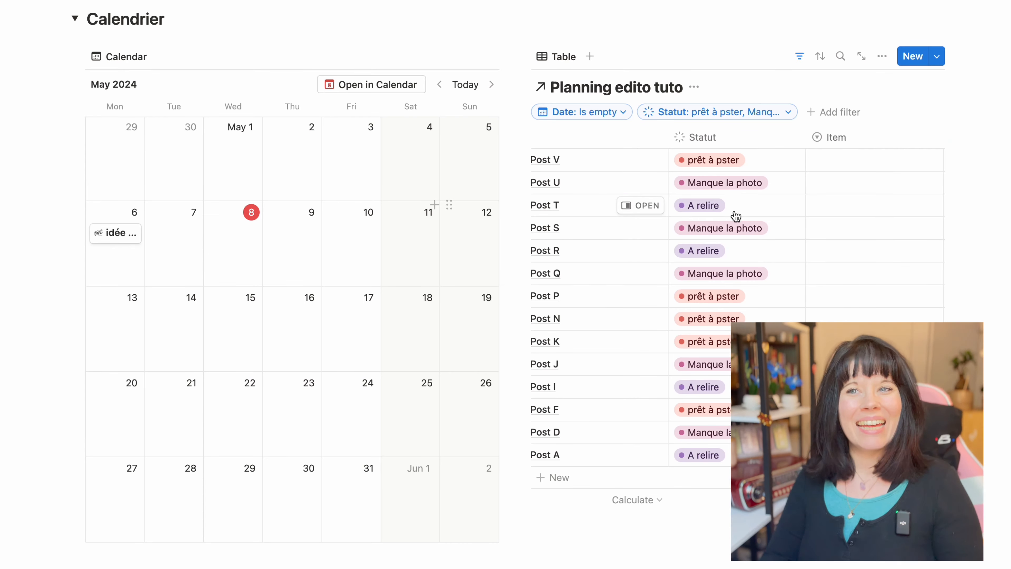
Add a view of the Planning edito tuto database in the Travail Edito section and name it "Par item"
scroll(734, 215, "up", 5)
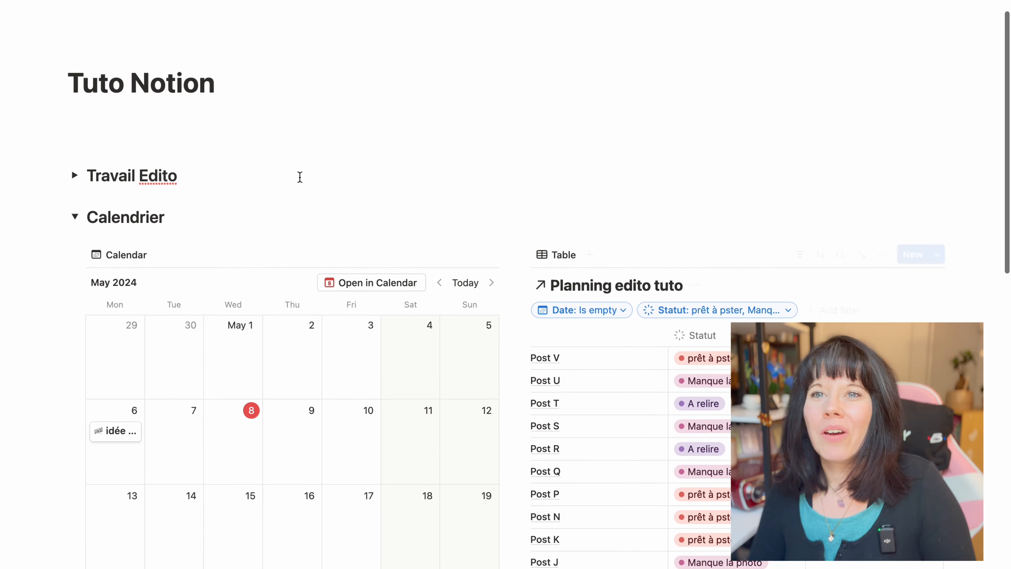
left_click(75, 233)
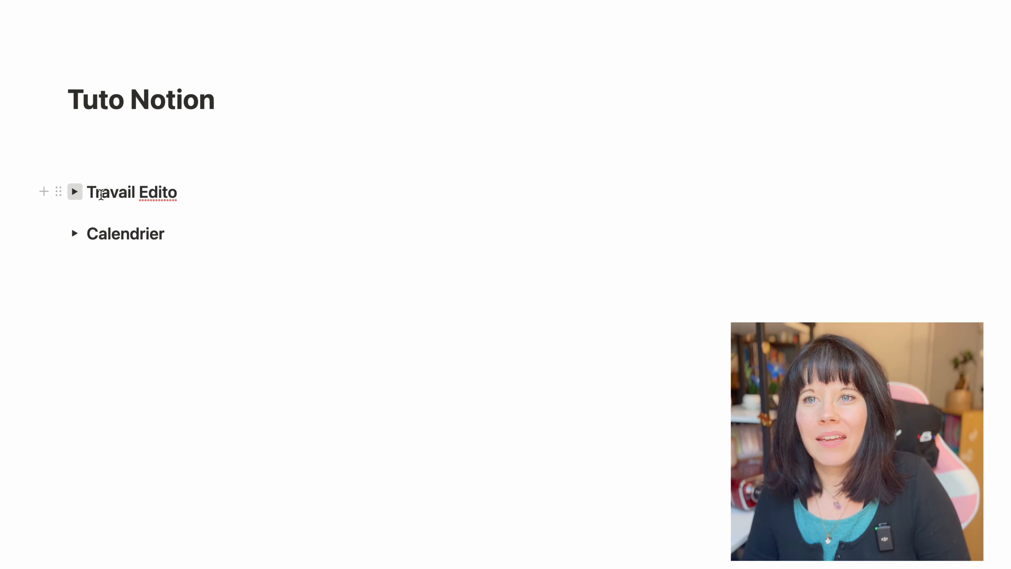
left_click(74, 192)
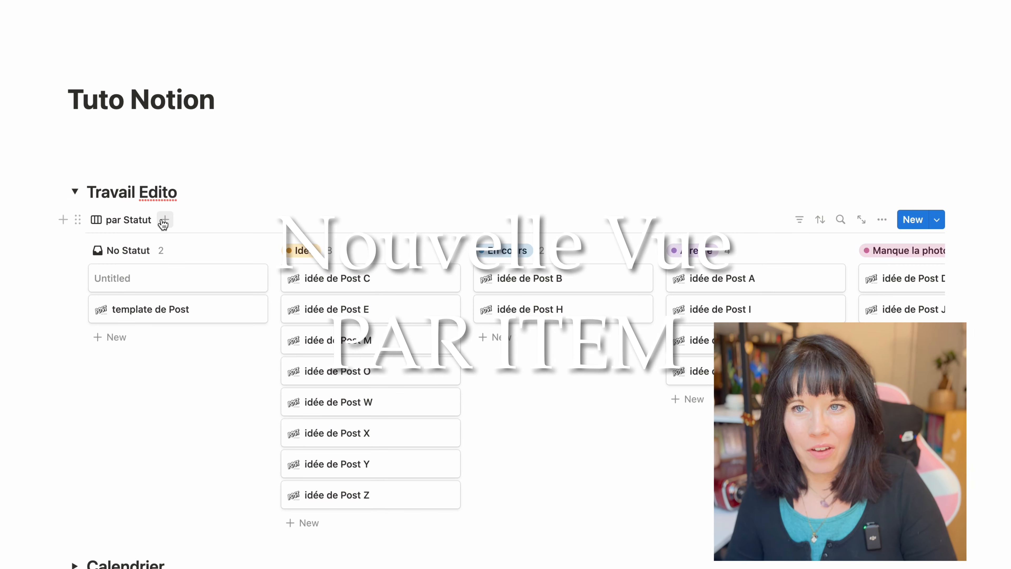
left_click(164, 220)
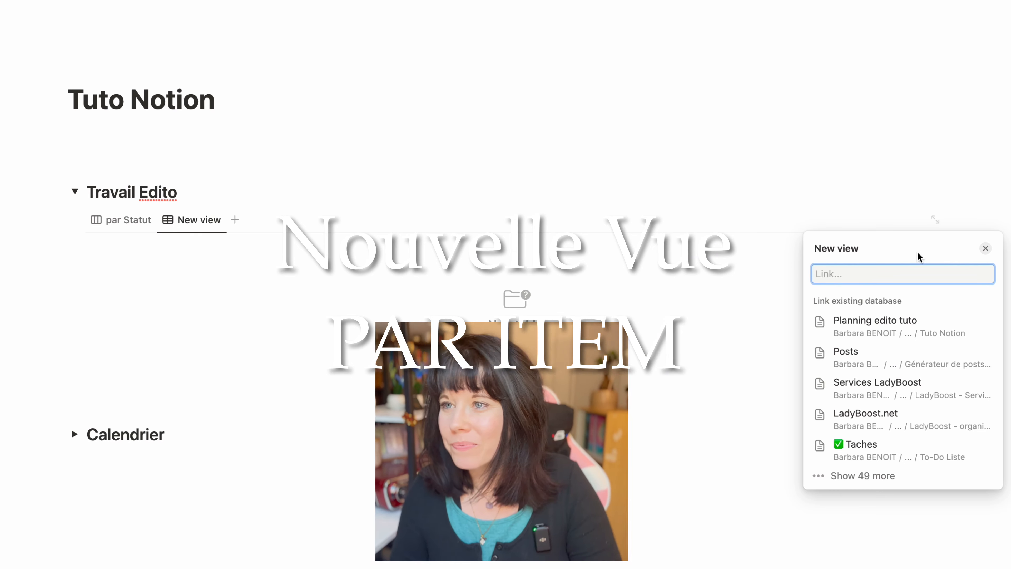
left_click(869, 327)
type("Par")
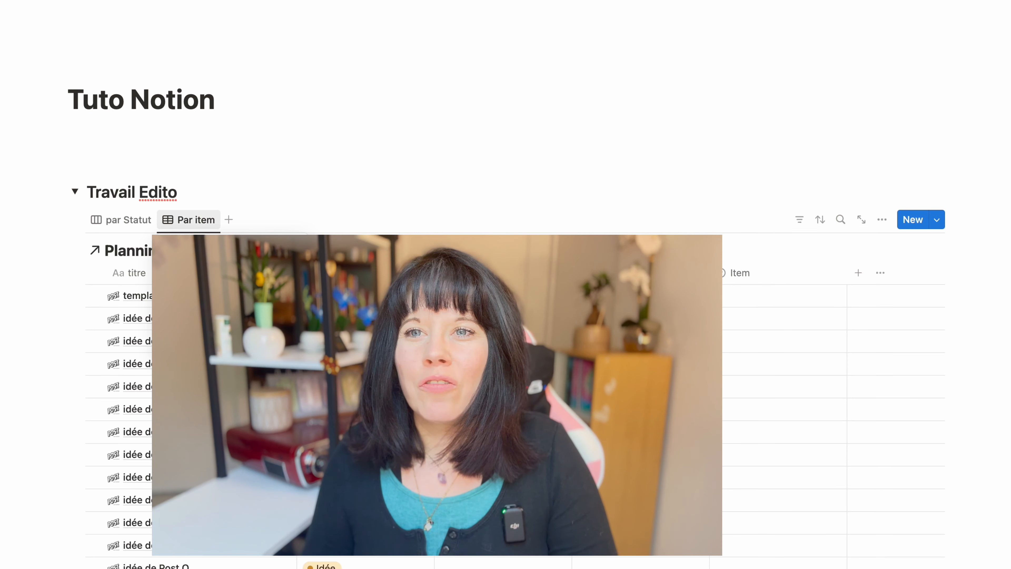
left_click(191, 265)
Switch the Par item view to a board layout grouped by Item
left_click(852, 301)
left_click(903, 285)
left_click(915, 482)
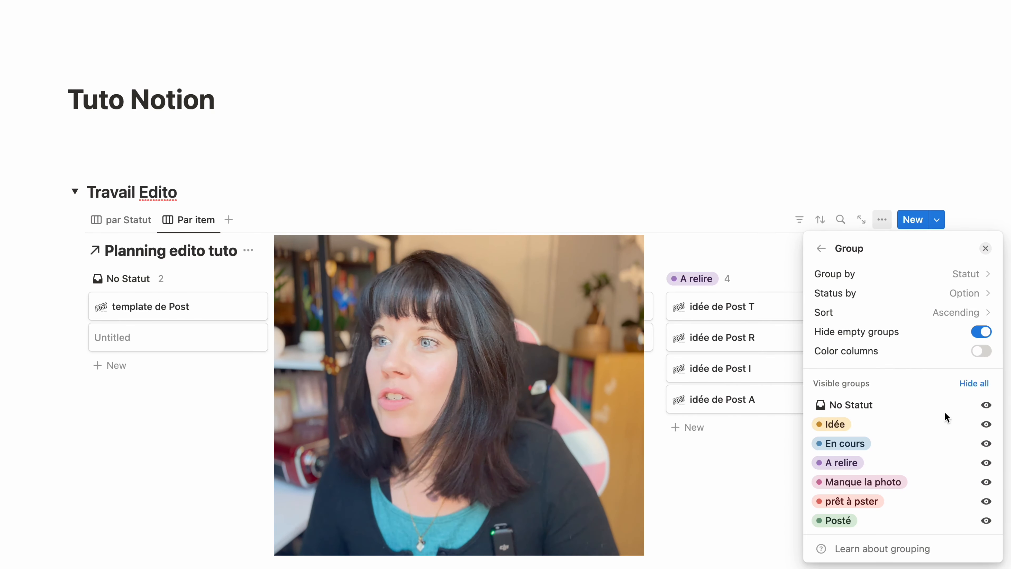
left_click(969, 275)
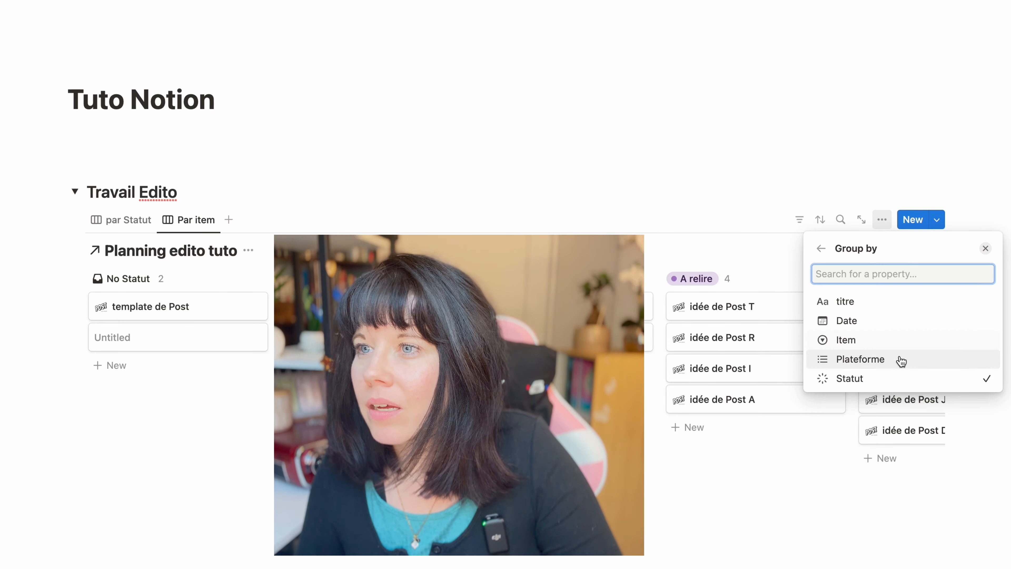
left_click(876, 341)
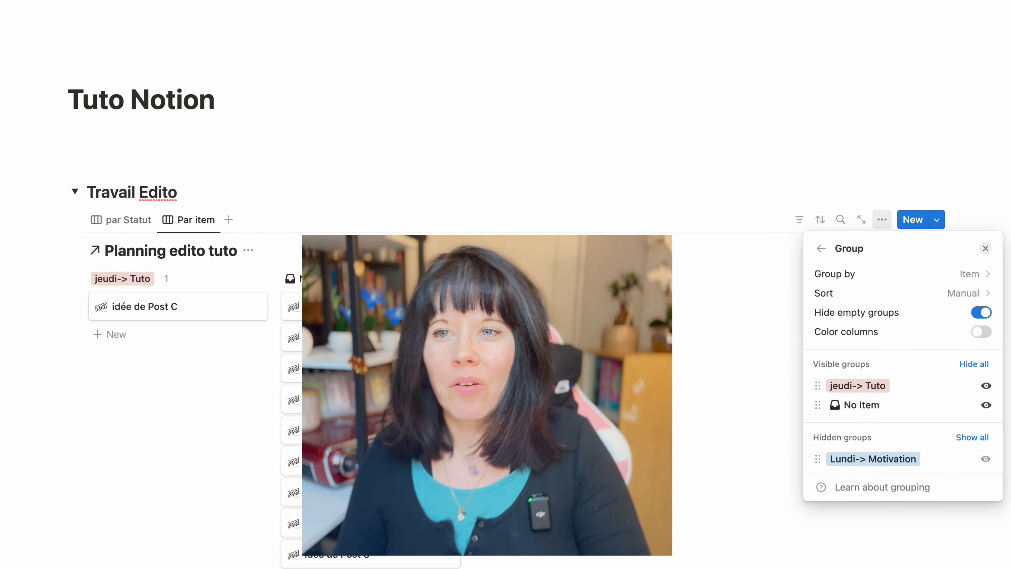
left_click(207, 390)
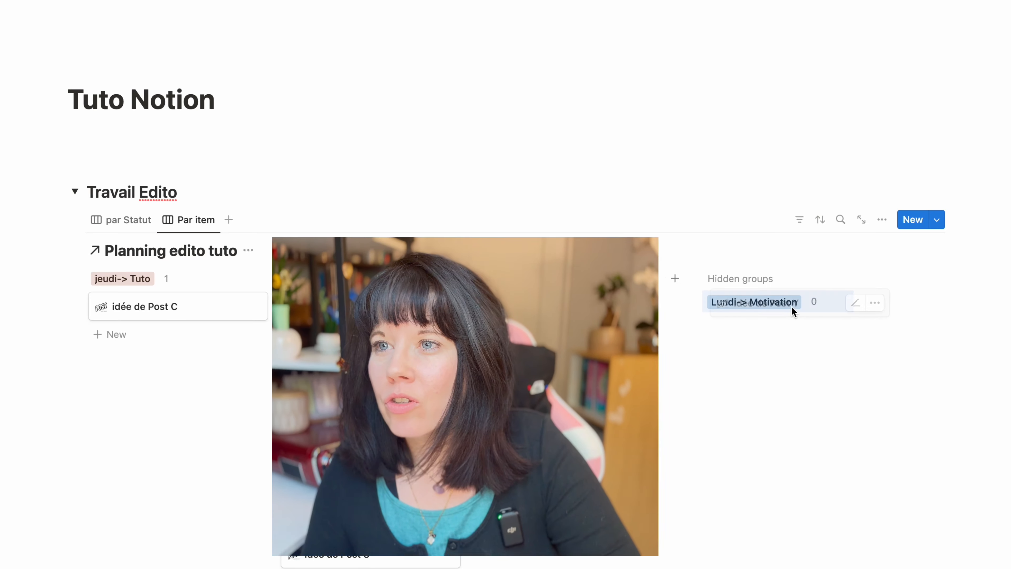
Display the Lundi-> Motivation and Vendredi->Preuve Sociale groups on the board and sort posts X, Y, M, U, T and S into the item groups
left_click(792, 305)
left_click_drag(374, 379, 187, 338)
left_click_drag(529, 414, 566, 398)
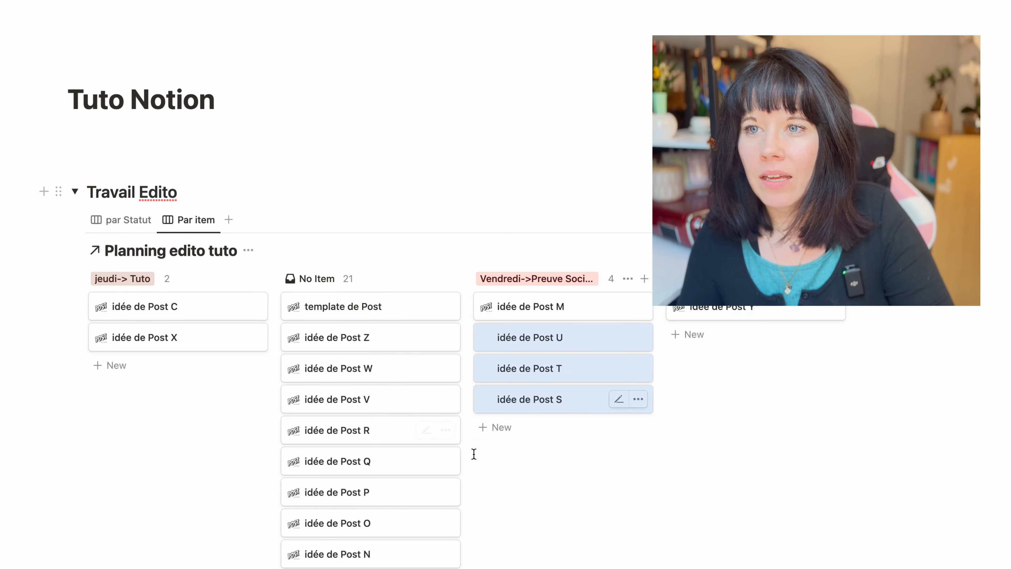
Distribute the remaining titled posts from No Item among the jeudi-> Tuto, Vendredi->Preuve Sociale and Lundi-> Motivation groups
left_click_drag(499, 446, 402, 557)
left_click_drag(398, 538, 179, 356)
left_click_drag(480, 447, 392, 565)
left_click_drag(392, 545, 748, 318)
left_click_drag(500, 448, 402, 538)
left_click_drag(392, 446, 748, 338)
left_click_drag(468, 414, 392, 447)
left_click_drag(379, 418, 553, 416)
left_click_drag(276, 293, 184, 469)
left_click_drag(557, 411, 532, 419)
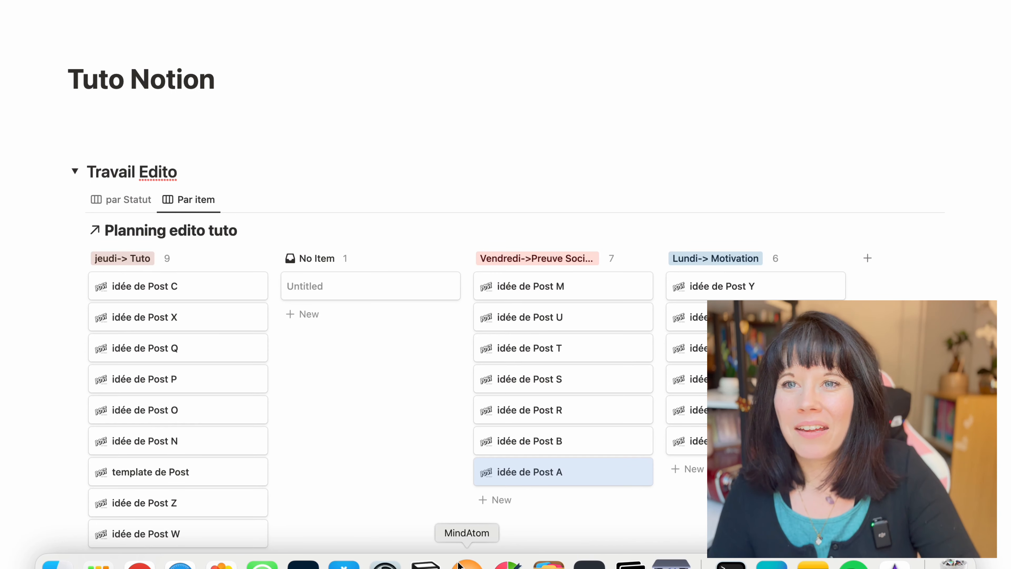
In the Calendrier section, schedule Post V on May 13, Post U on May 10, Post T on May 17 and Post S on May 24
left_click(75, 171)
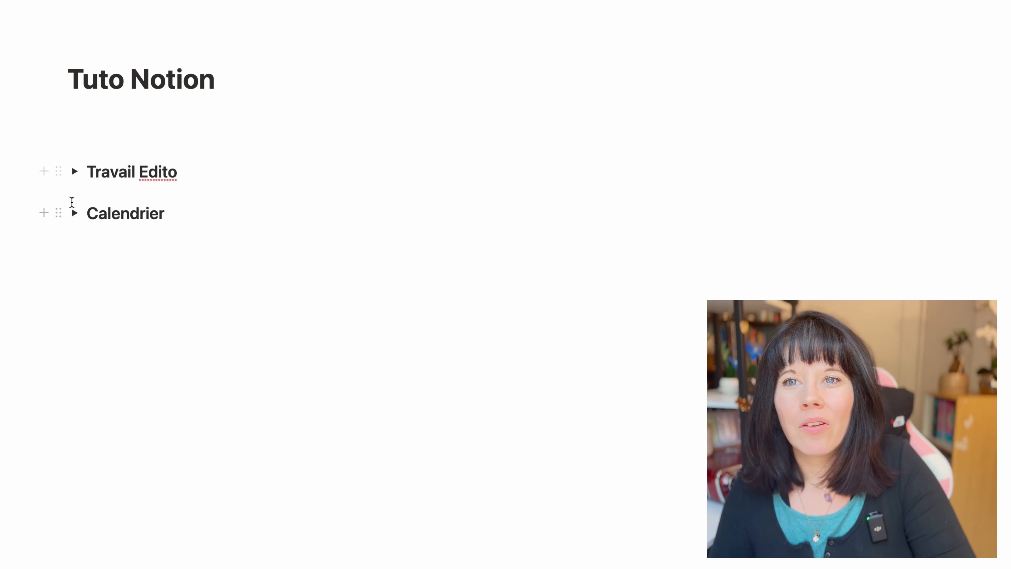
left_click(74, 213)
scroll(333, 378, "down", 5)
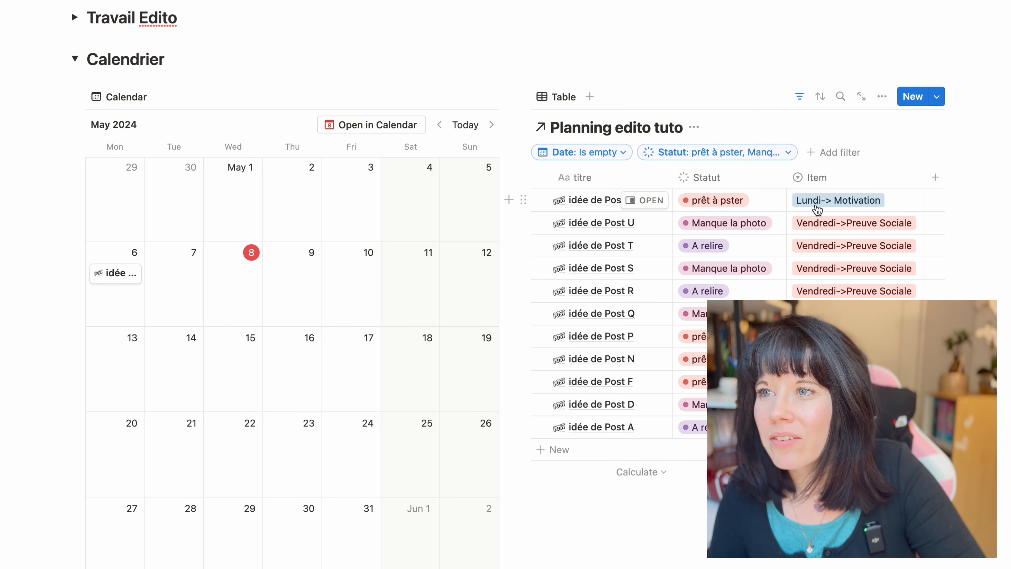
left_click_drag(587, 204, 123, 360)
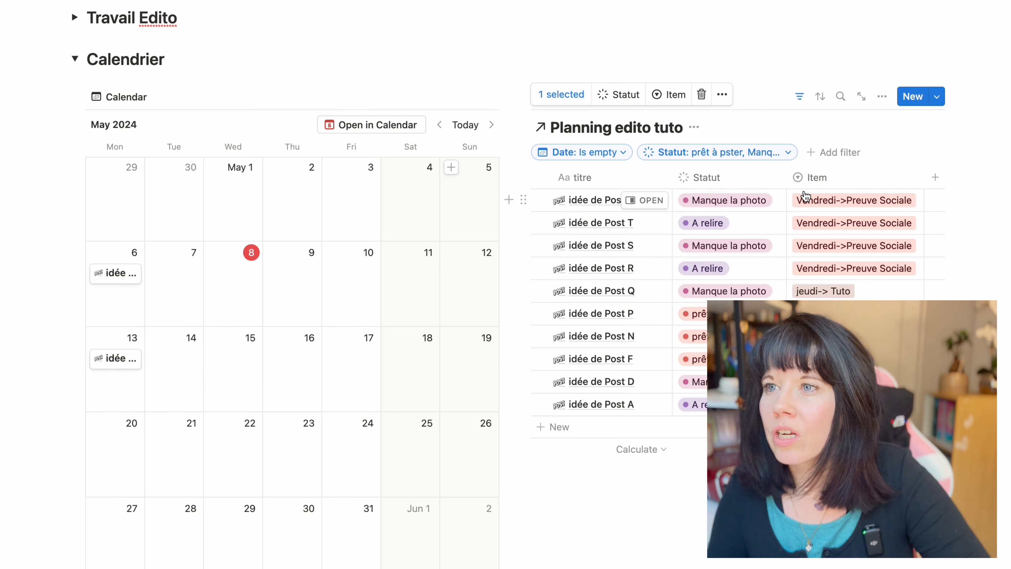
left_click_drag(523, 199, 342, 294)
left_click_drag(523, 199, 348, 347)
left_click_drag(526, 200, 336, 442)
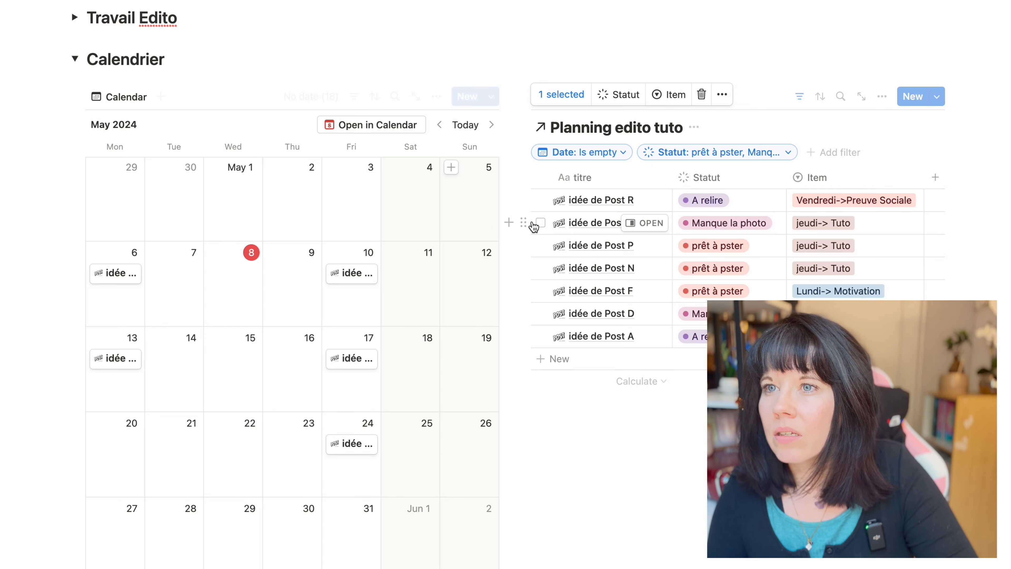
Schedule Post Q on May 9 and Post P on May 16, and place further posts on their item's weekday in late May
left_click_drag(523, 222, 291, 348)
left_click_drag(522, 245, 123, 438)
left_click_drag(522, 245, 116, 521)
left_click_drag(520, 199, 358, 524)
left_click_drag(522, 220, 296, 518)
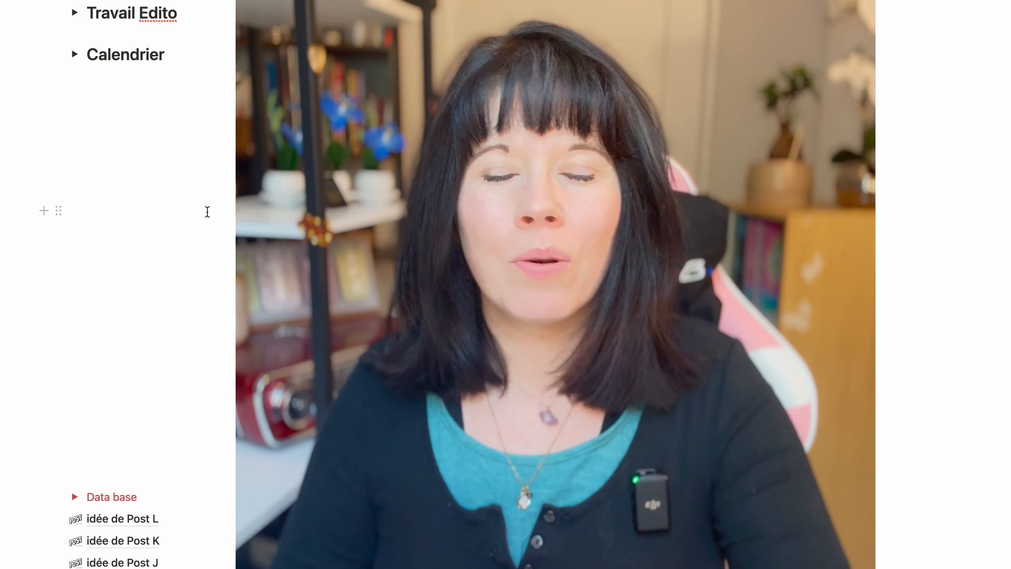
Add another table view of the Planning edito tuto database to the Travail Edito section
scroll(228, 187, "up", 5)
left_click(75, 193)
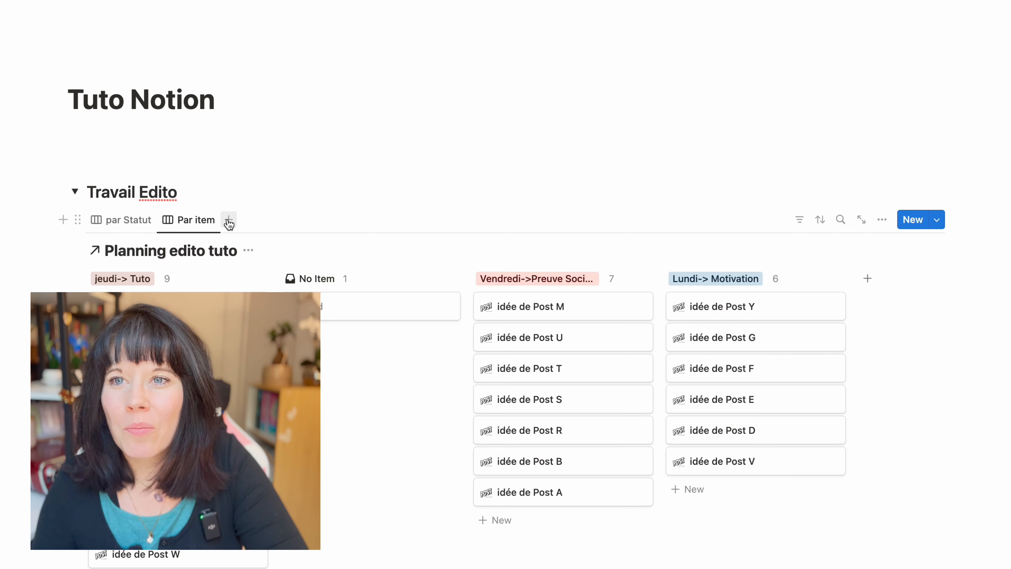
left_click(228, 220)
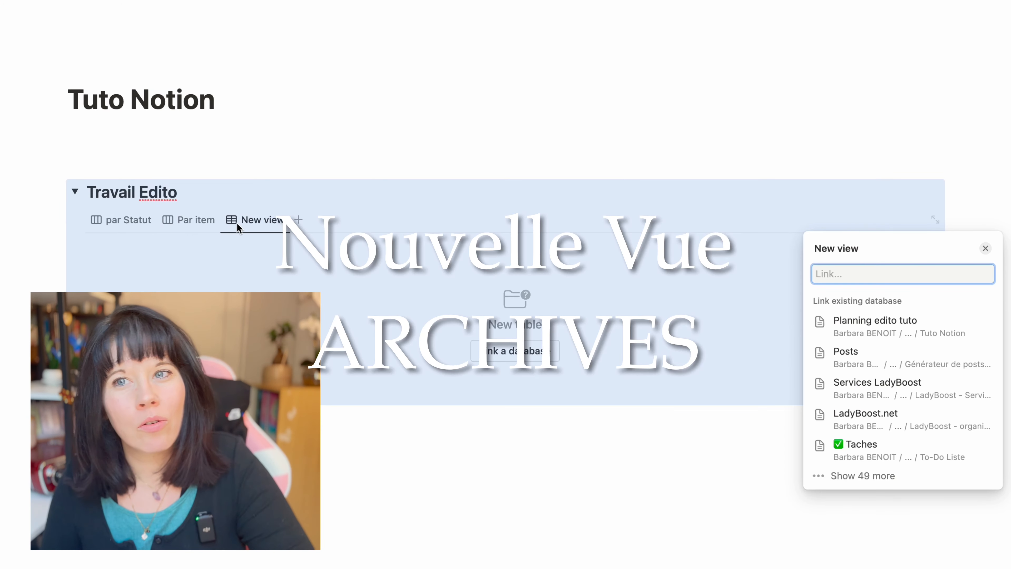
left_click(818, 338)
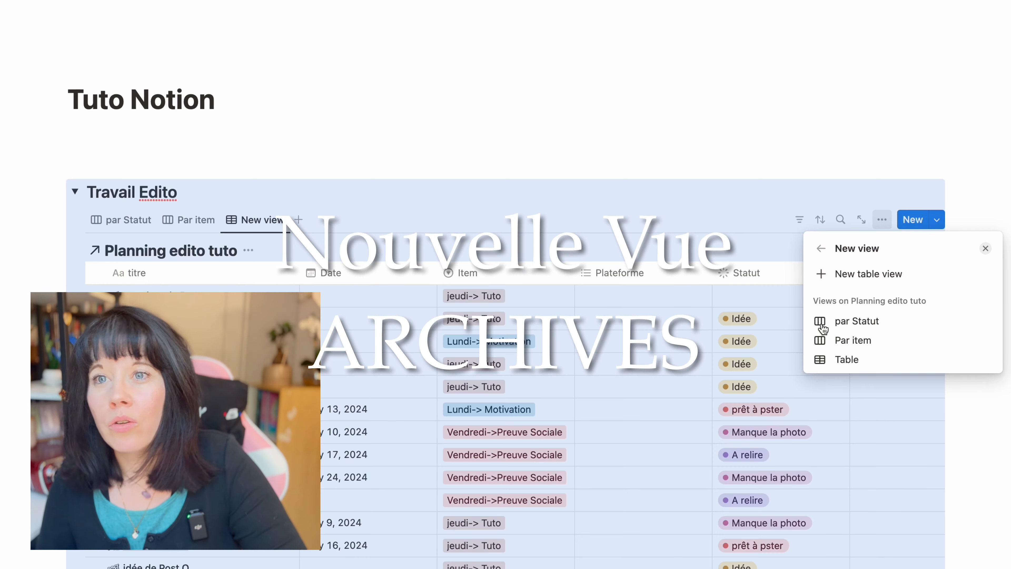
left_click(266, 219)
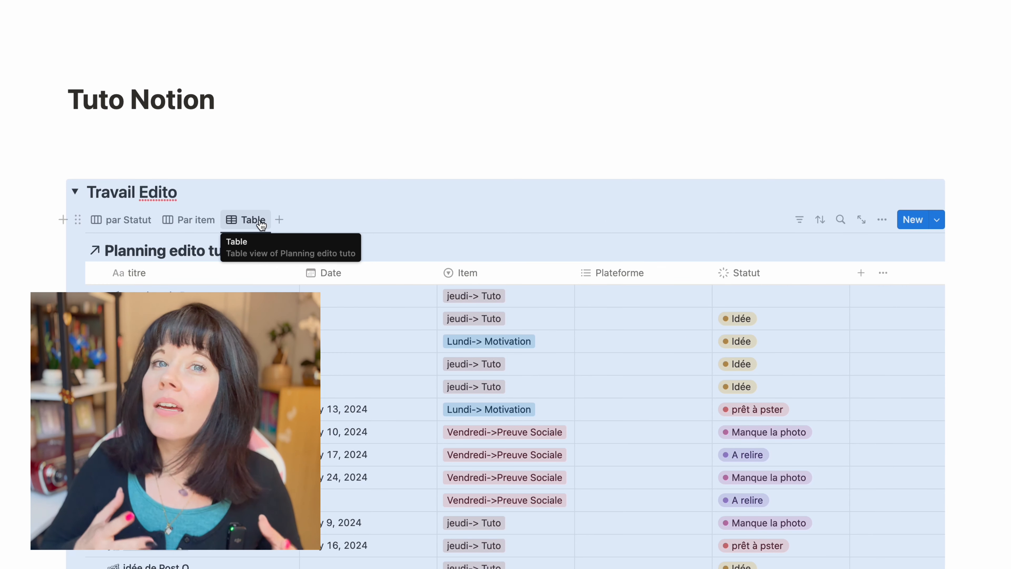
Name the new Travail Edito view "Archive" and change its layout to List
left_click(257, 218)
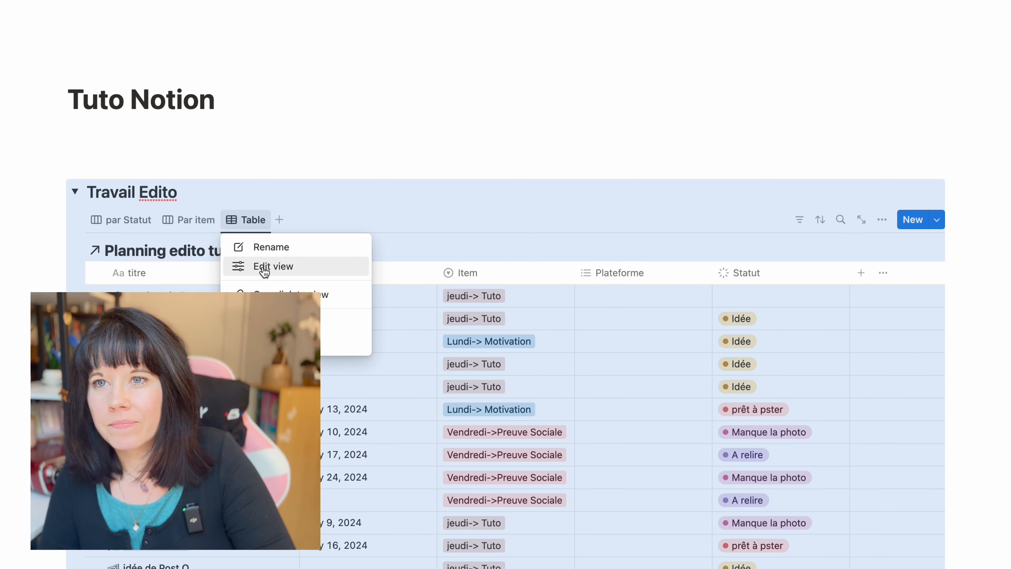
left_click(262, 267)
left_click(838, 278)
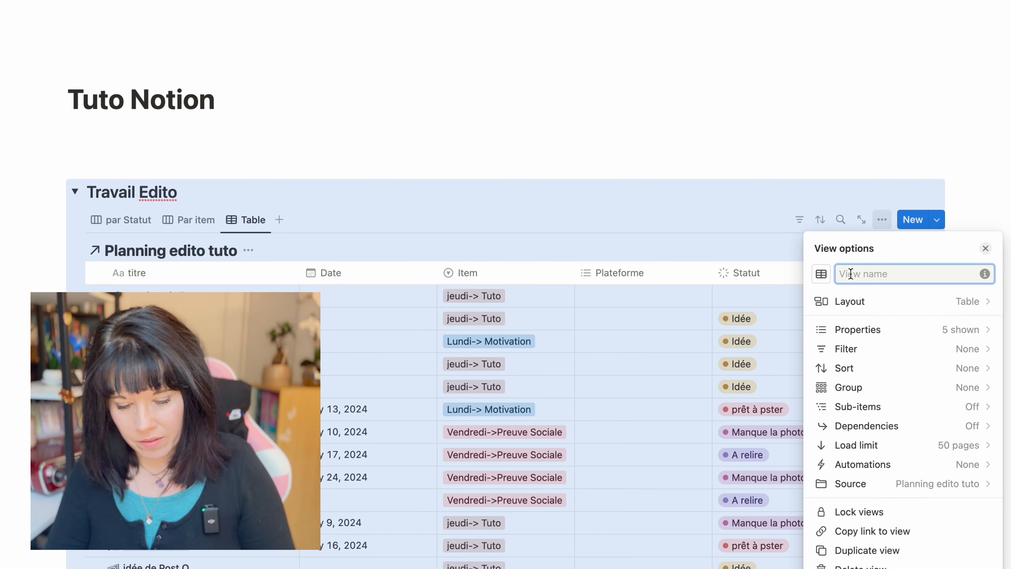
type("Archive")
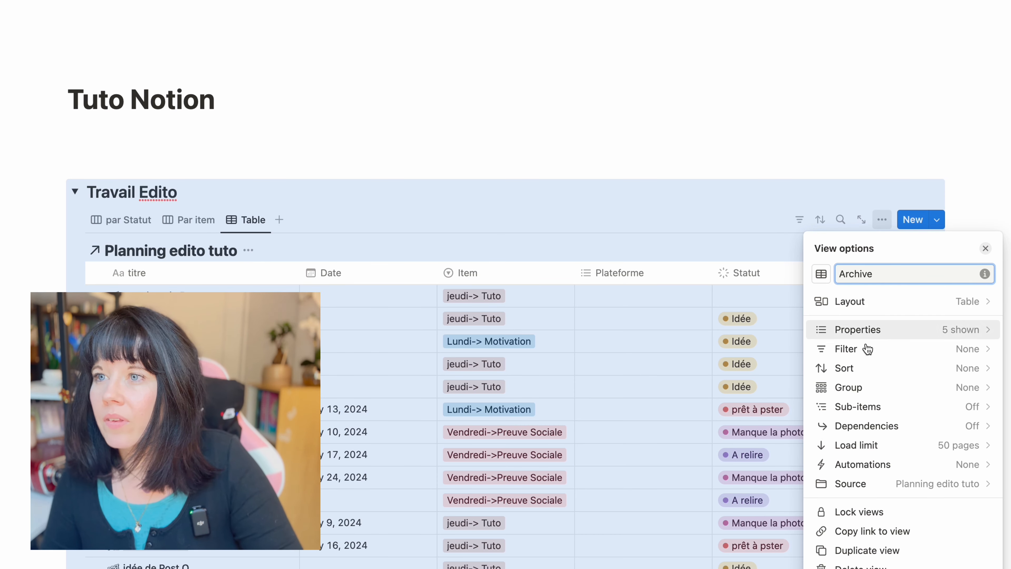
left_click(875, 301)
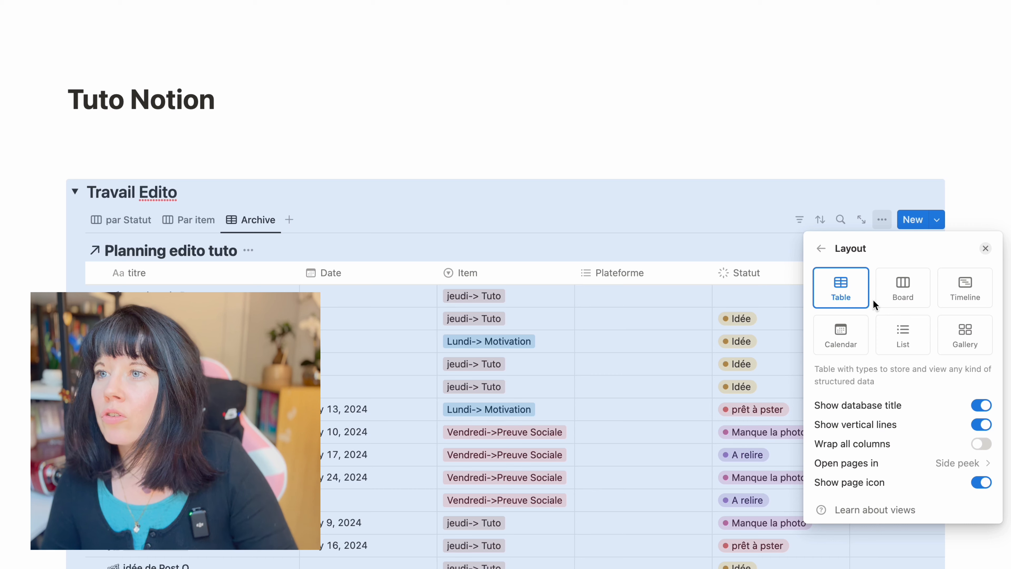
left_click(900, 337)
left_click(613, 114)
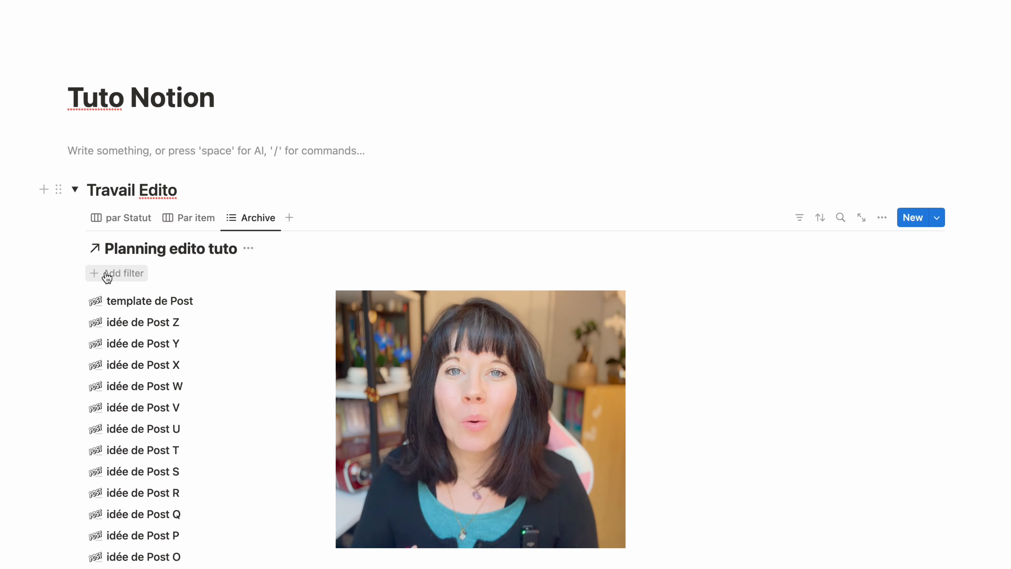
Filter the Archive view to posts whose Statut is Posté
left_click(107, 274)
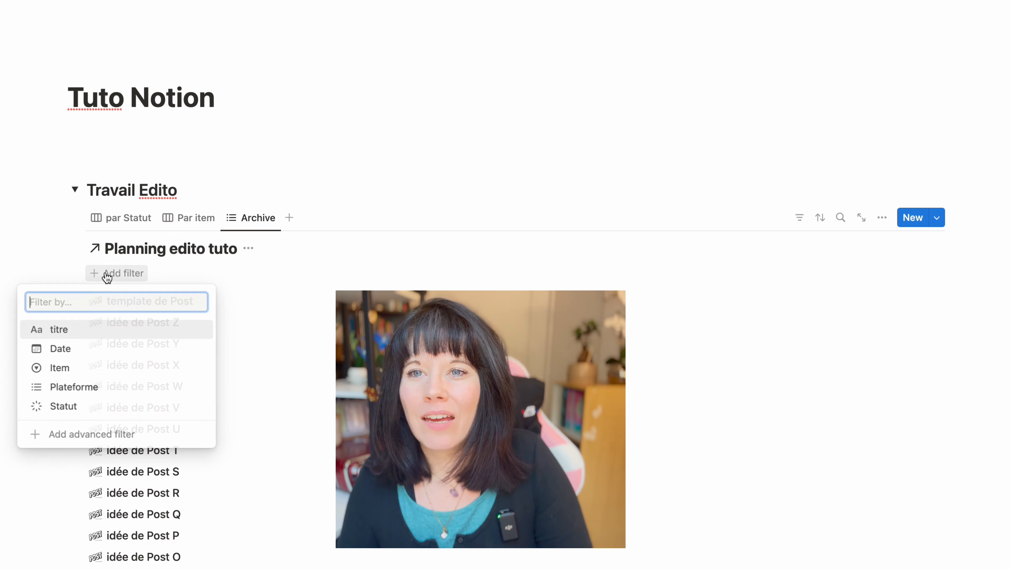
left_click(66, 407)
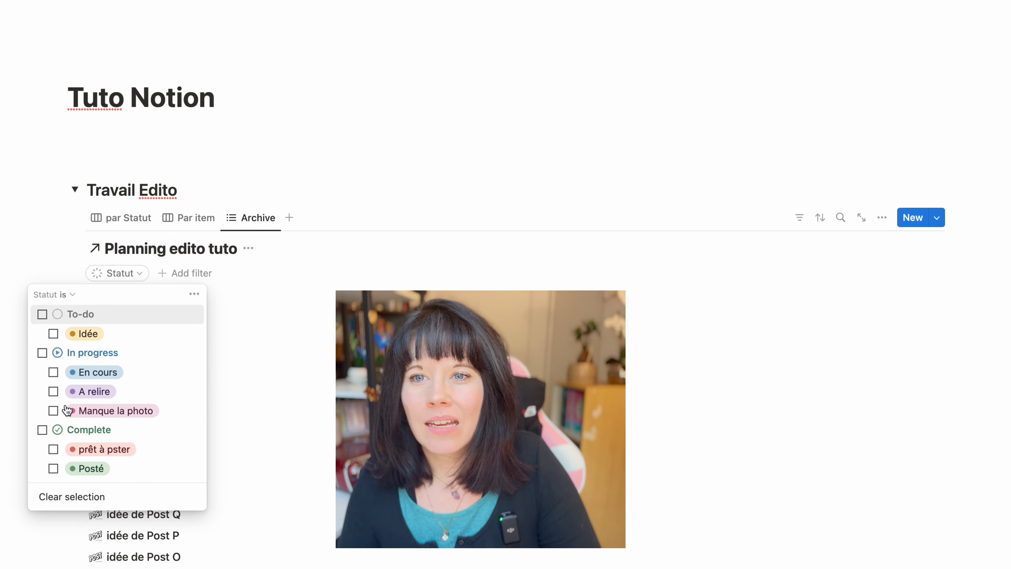
left_click(54, 469)
left_click(283, 389)
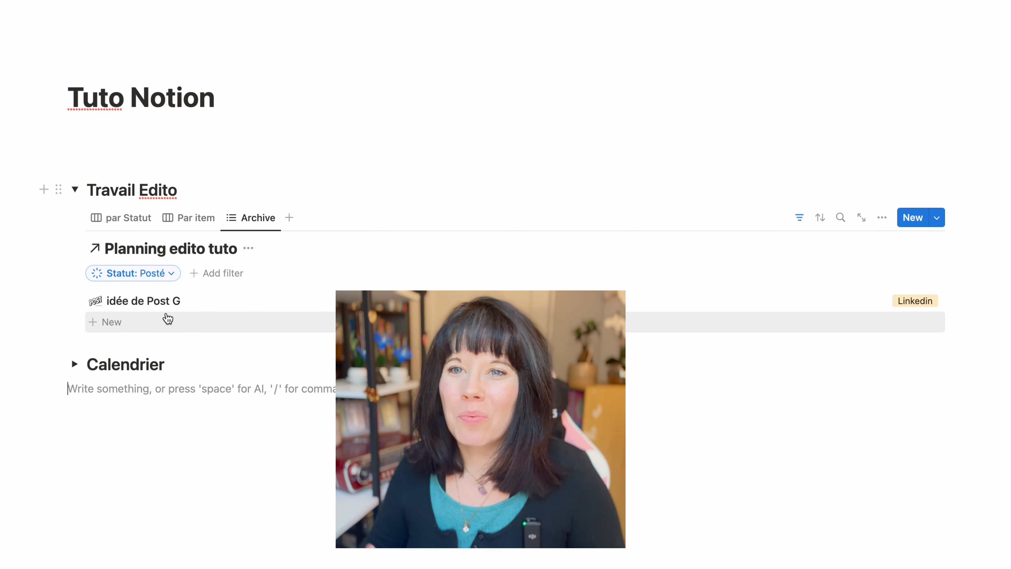
Add another table view of the Planning edito tuto database to the Travail Edito section and name it "A recycler"
left_click(289, 217)
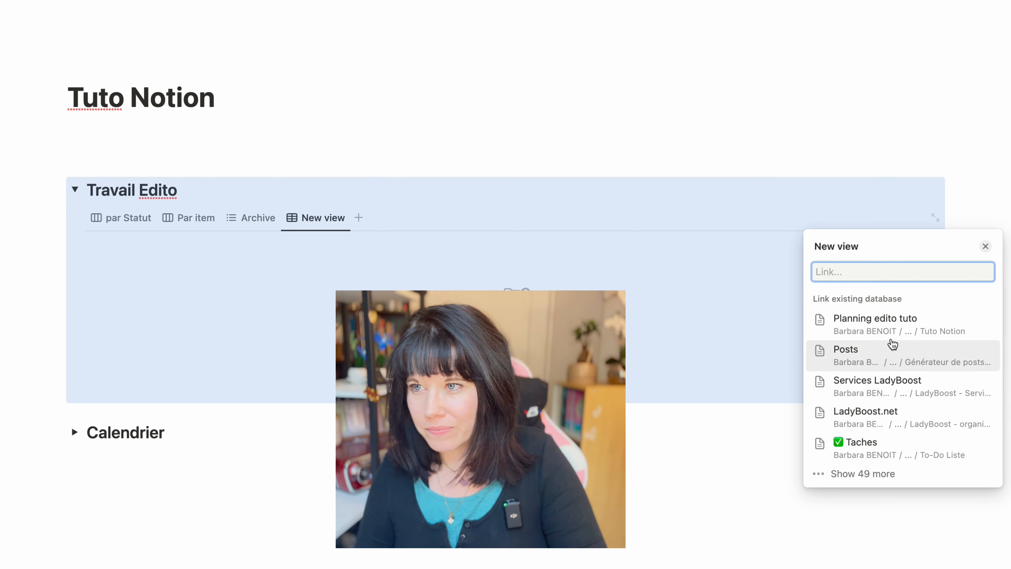
left_click(828, 332)
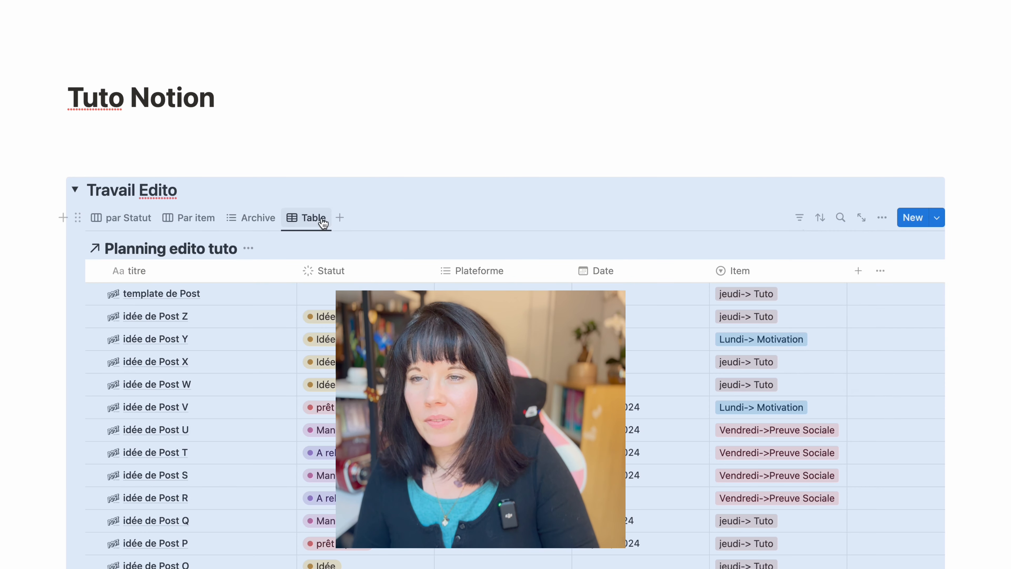
left_click(306, 219)
left_click(325, 265)
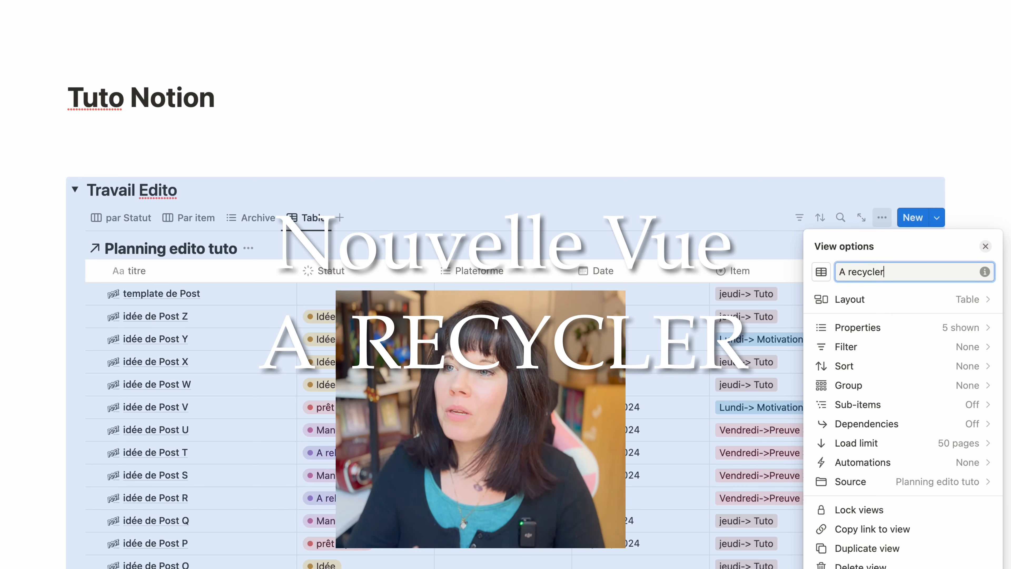
left_click(781, 119)
Filter the A recycler view to posts whose Statut is Posté
left_click(799, 218)
left_click(722, 358)
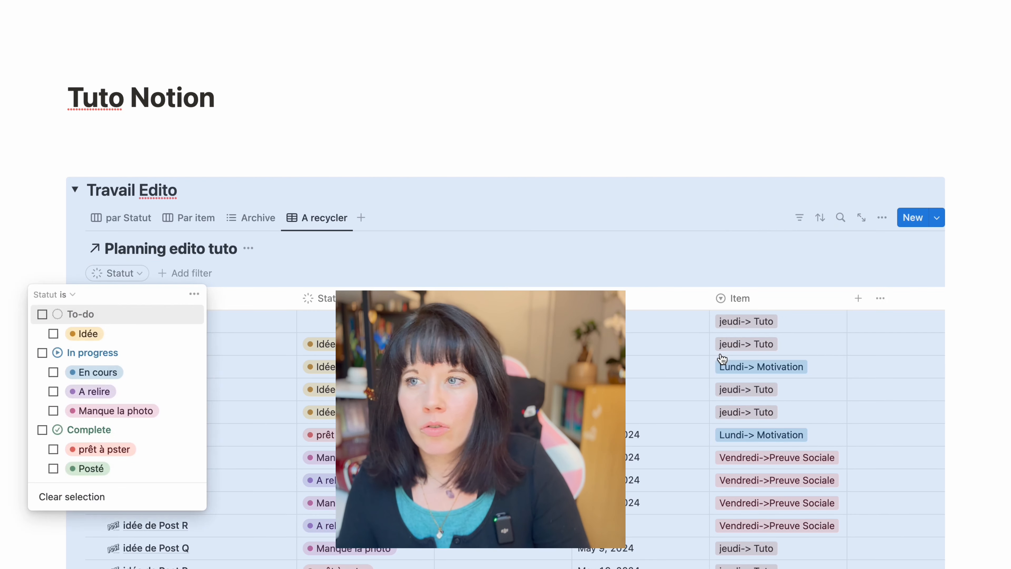
left_click(53, 469)
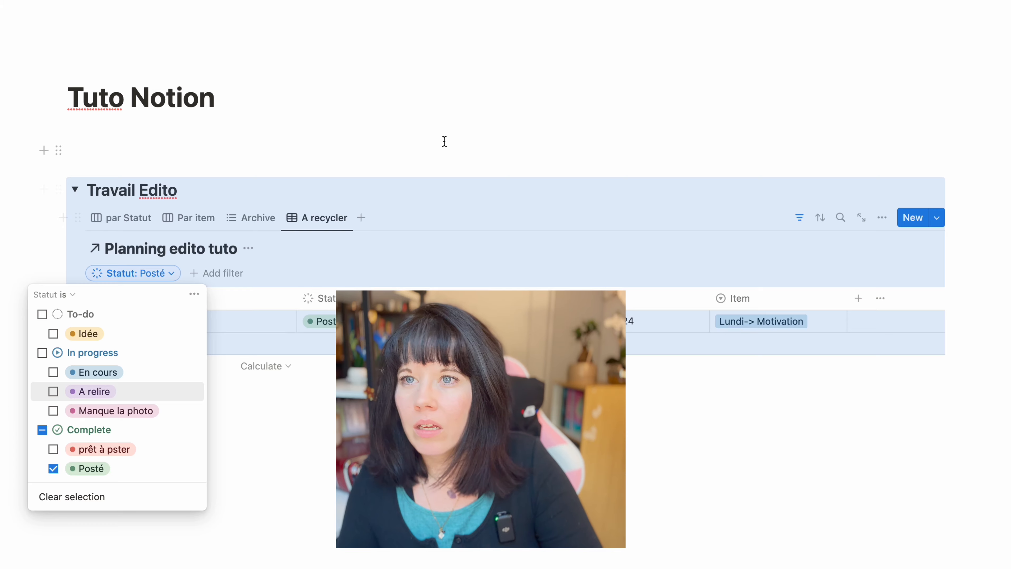
left_click(441, 143)
Add a Date filter to the A recycler view, keeping posts whose start date is before One month ago
left_click(213, 275)
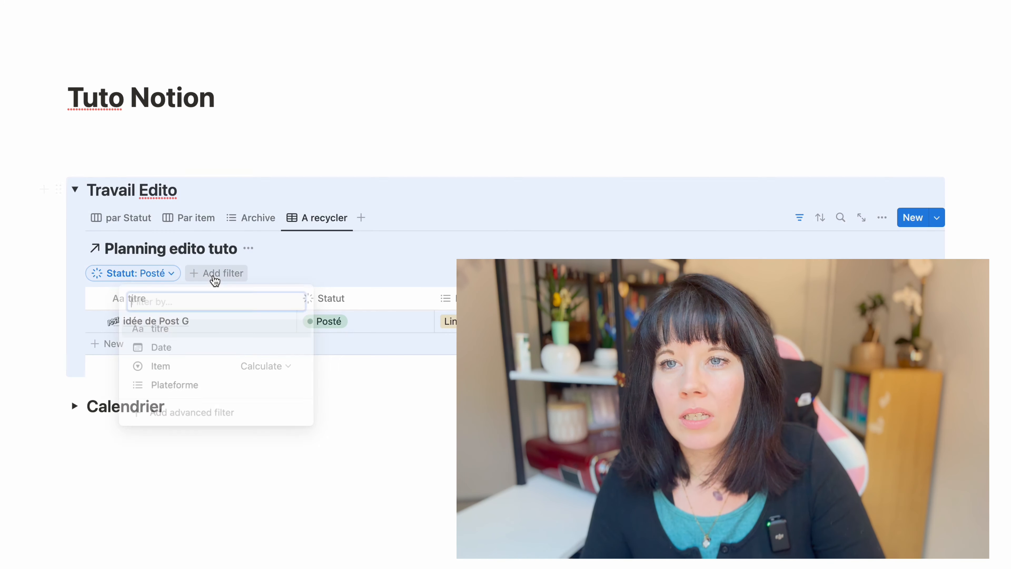
left_click(163, 349)
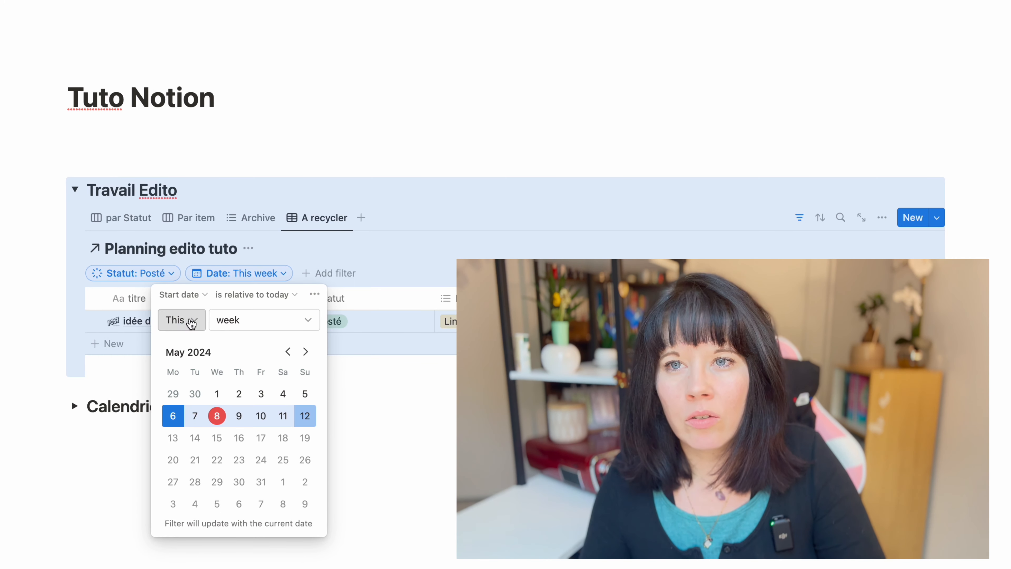
left_click(231, 294)
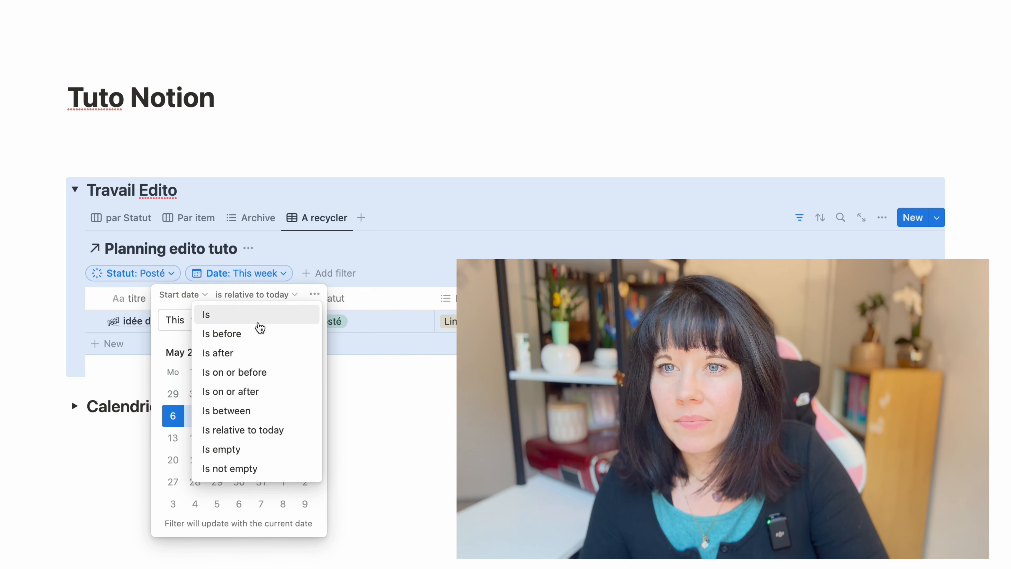
left_click(247, 333)
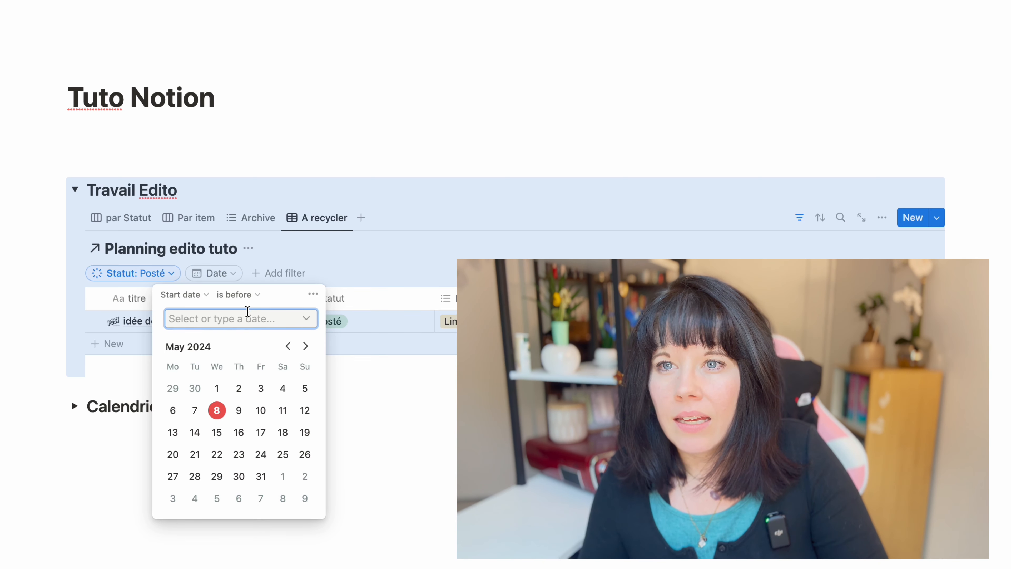
left_click(305, 320)
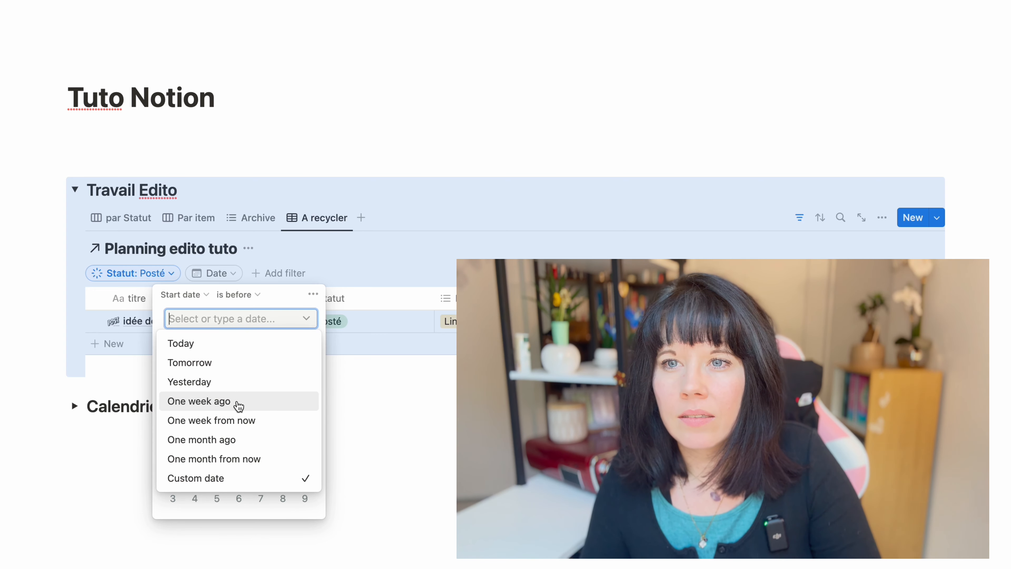
left_click(239, 442)
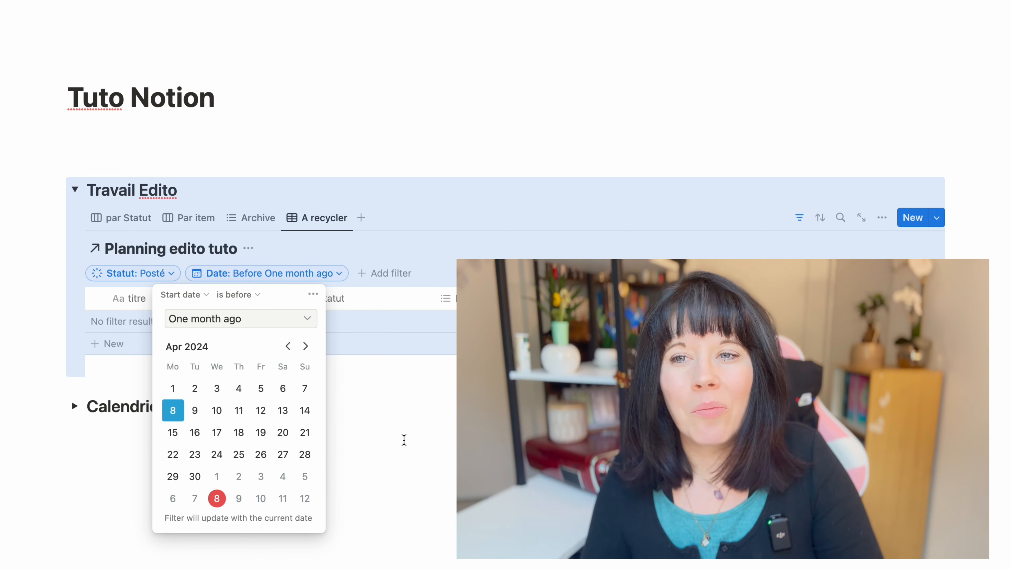
left_click(439, 427)
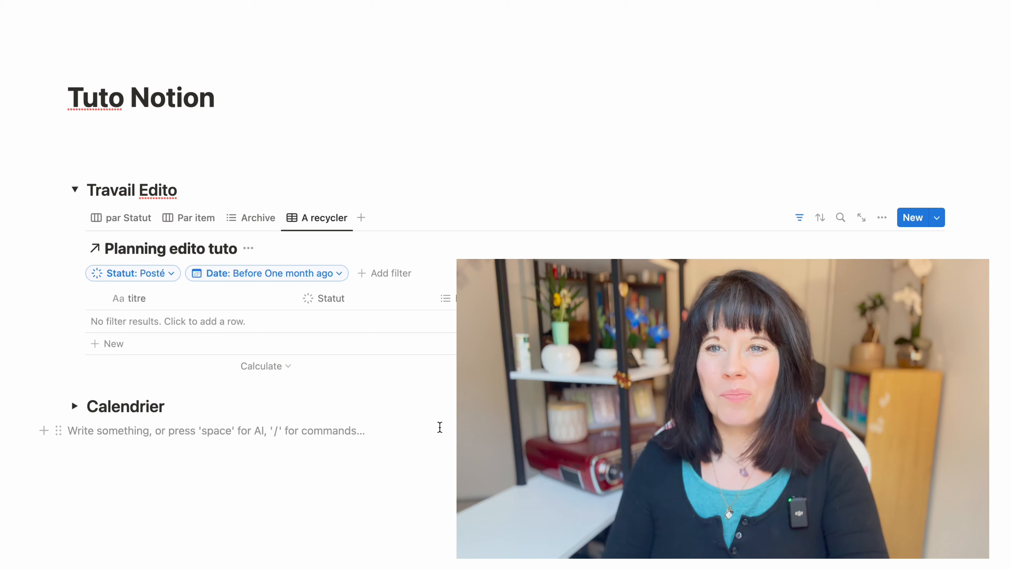
Expand the Calendrier section and change the date of idée de Post V to March 13, 2024
left_click(75, 407)
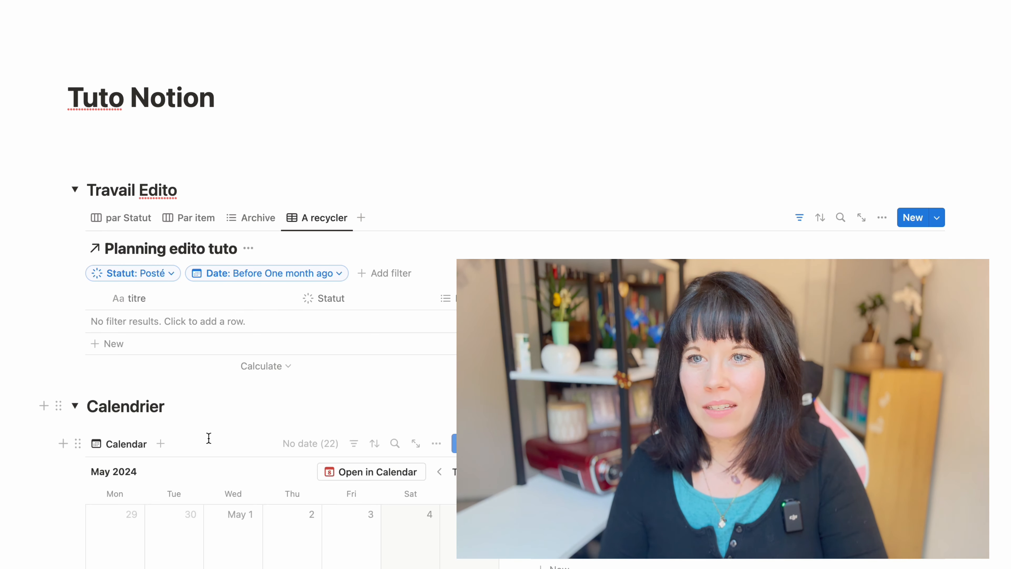
scroll(208, 436, "down", 10)
left_click(121, 299)
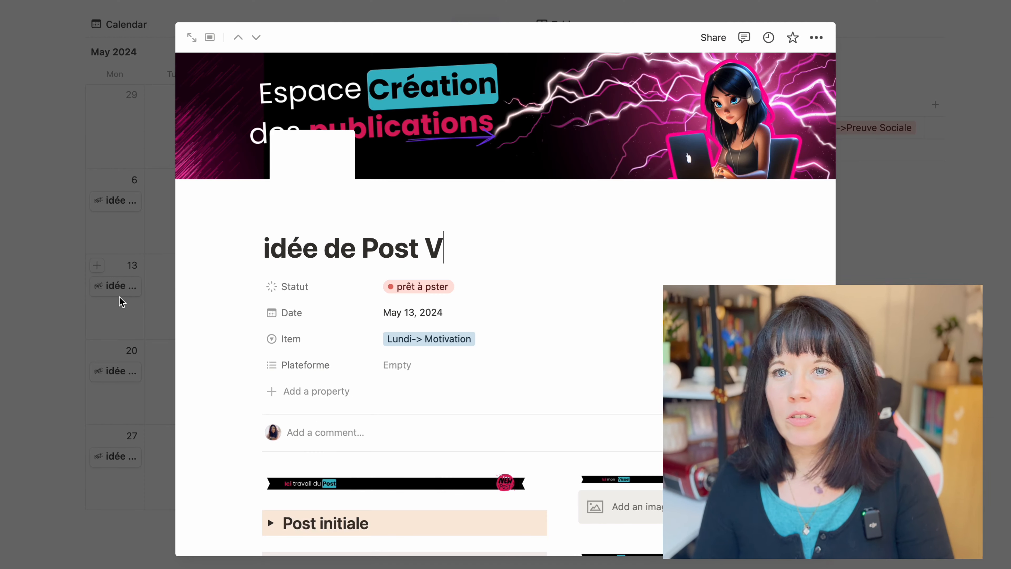
left_click(408, 323)
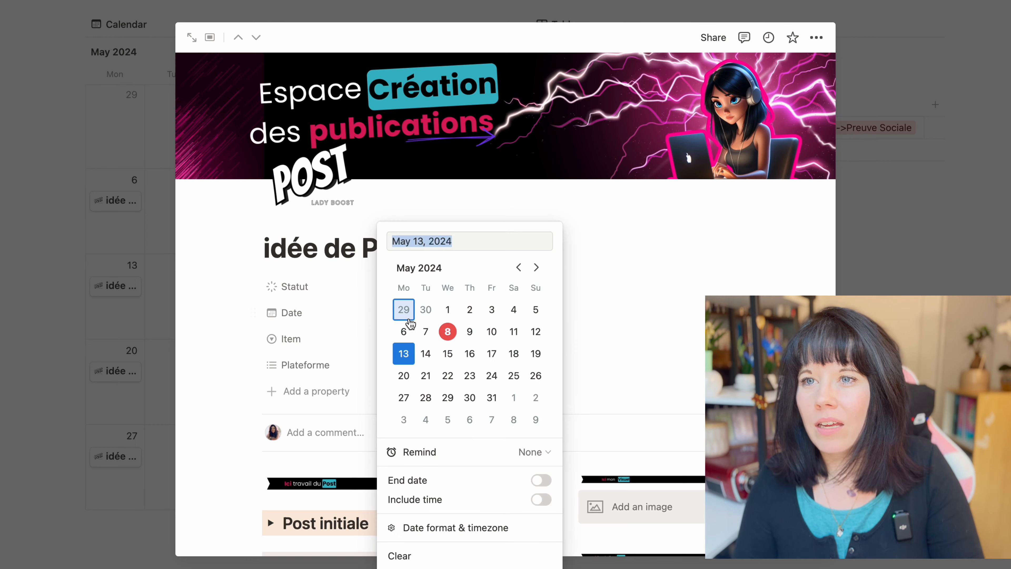
left_click(517, 267)
left_click(518, 266)
left_click(447, 353)
left_click(186, 329)
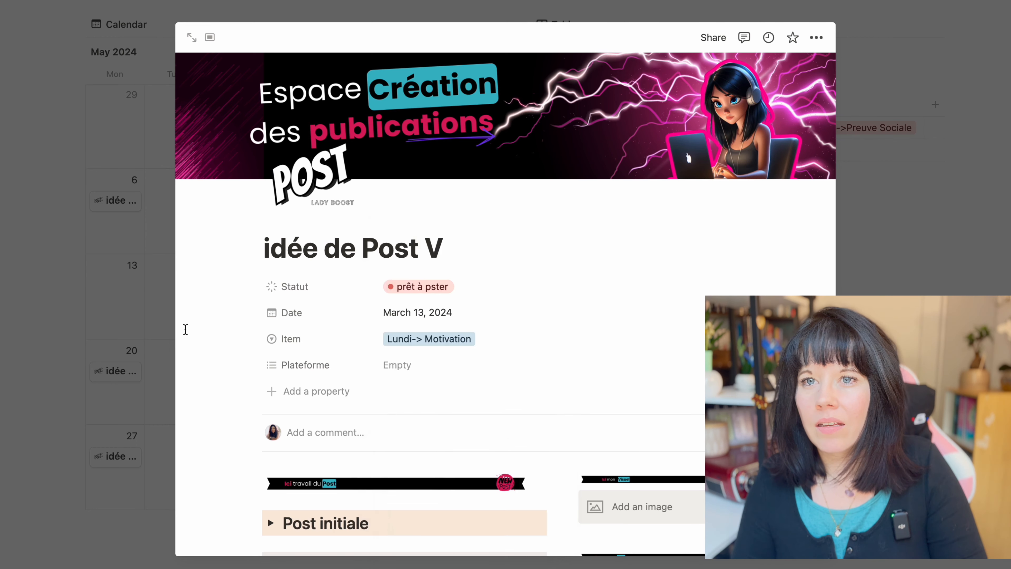
left_click(63, 358)
Add another view of the Planning edito tuto database to Travail Edito, named "Priorité" with a List layout
scroll(102, 232, "up", 3)
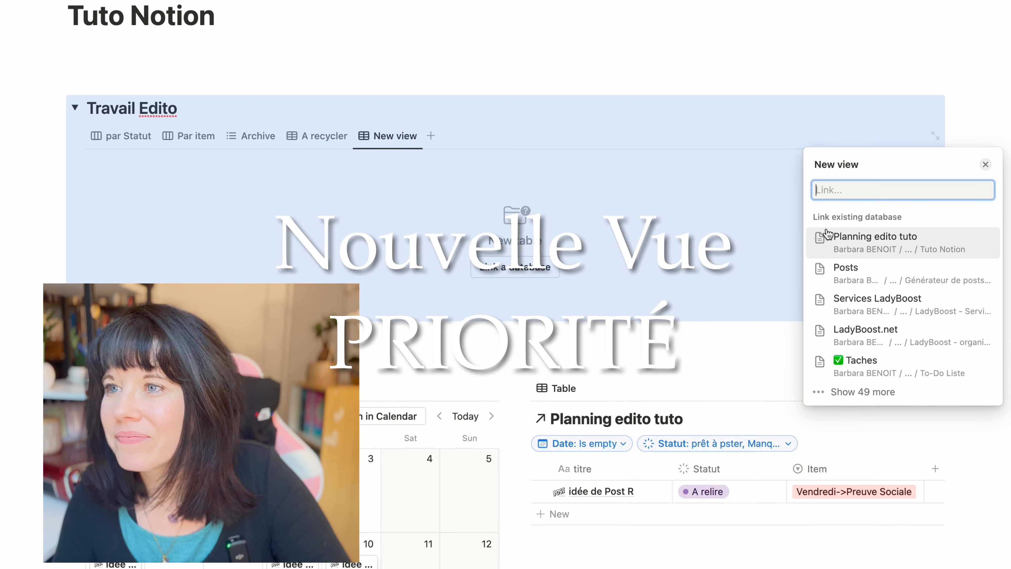
left_click(860, 232)
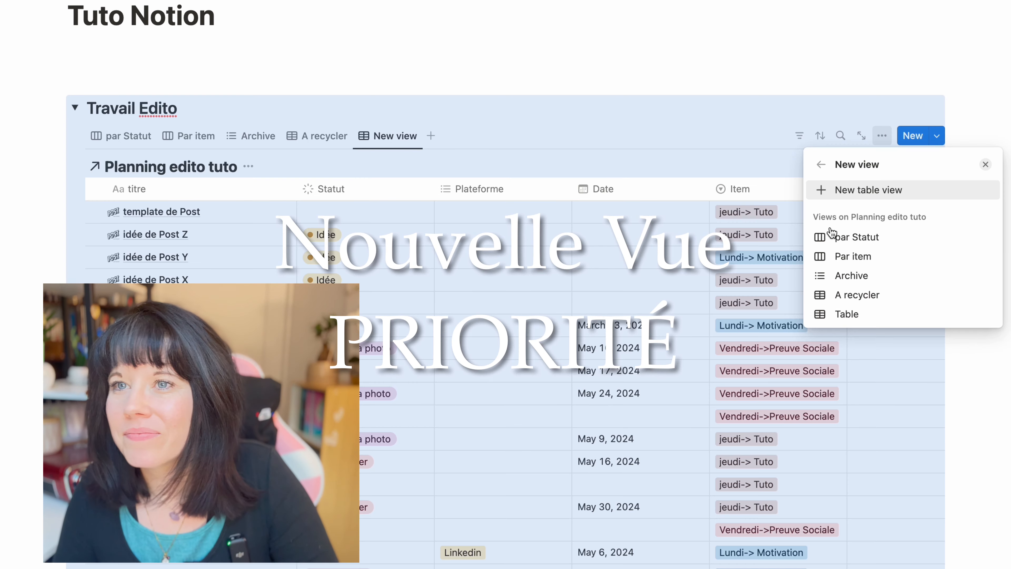
left_click(415, 147)
left_click(389, 136)
left_click(398, 181)
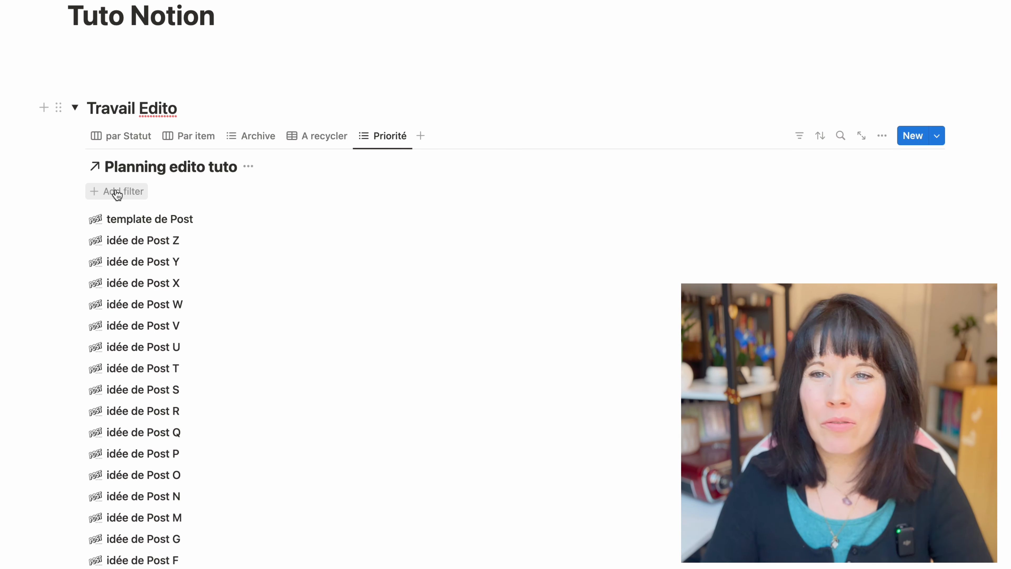
Filter the Priorité view to posts whose Date is not empty
left_click(118, 193)
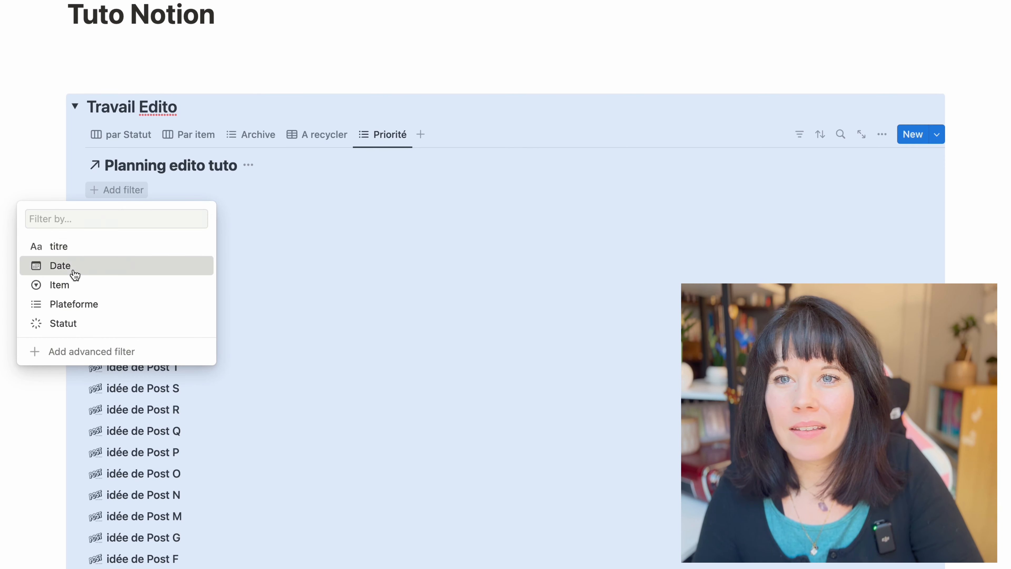
left_click(71, 271)
left_click(128, 212)
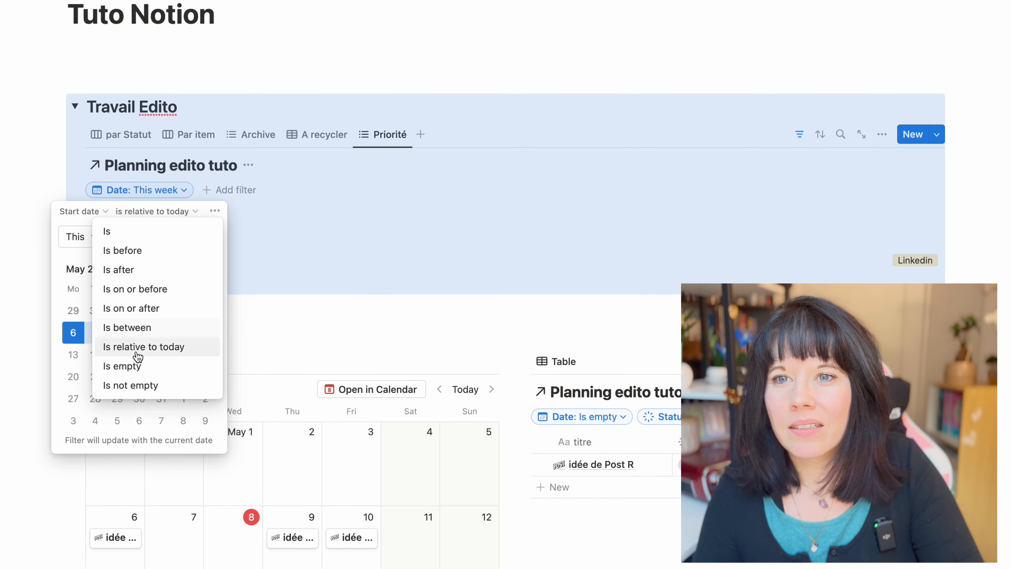
left_click(135, 385)
left_click(178, 107)
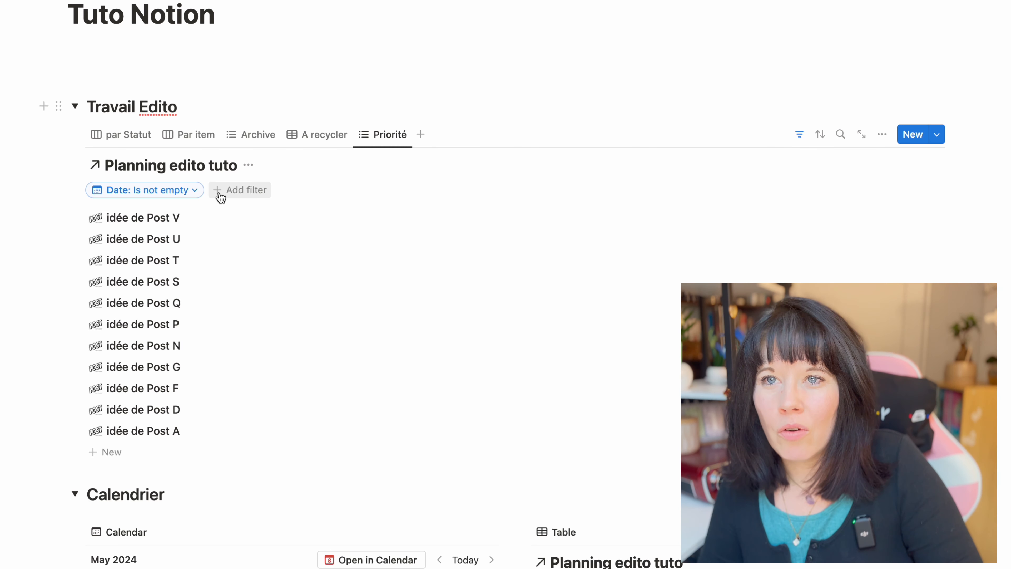
Show the Statut and Date properties in the Priorité view and hide Plateforme
left_click(382, 135)
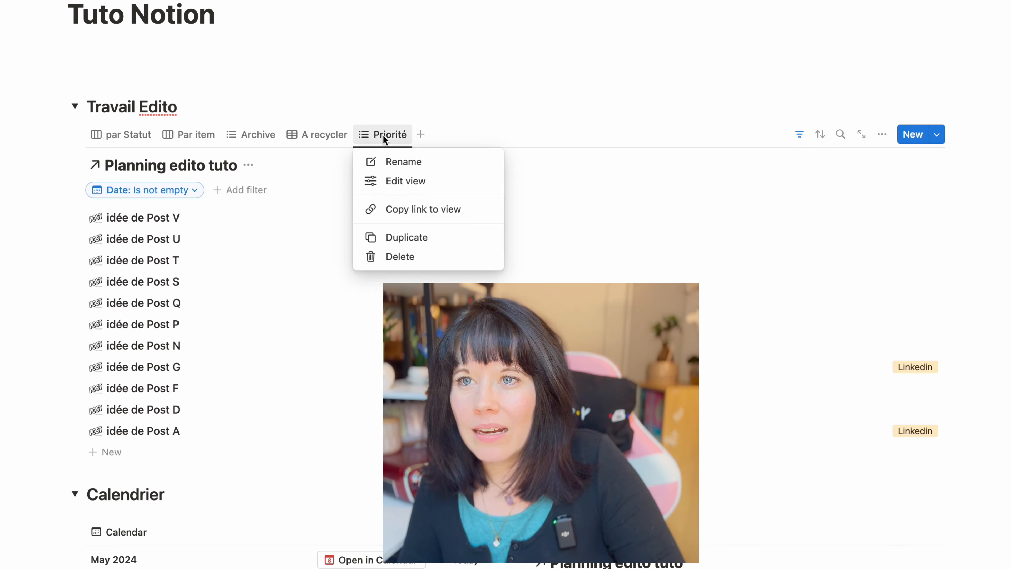
left_click(394, 181)
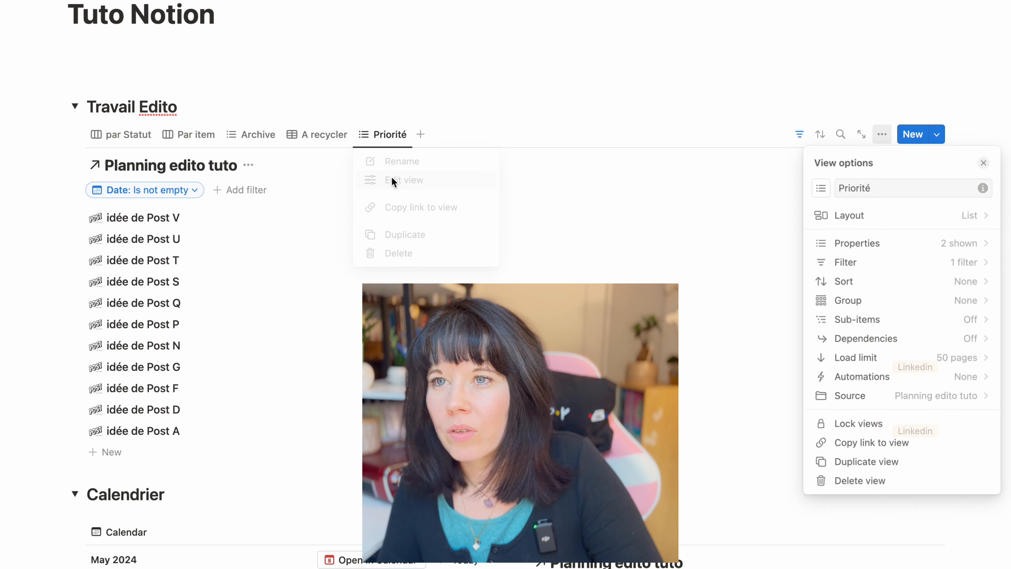
left_click(863, 243)
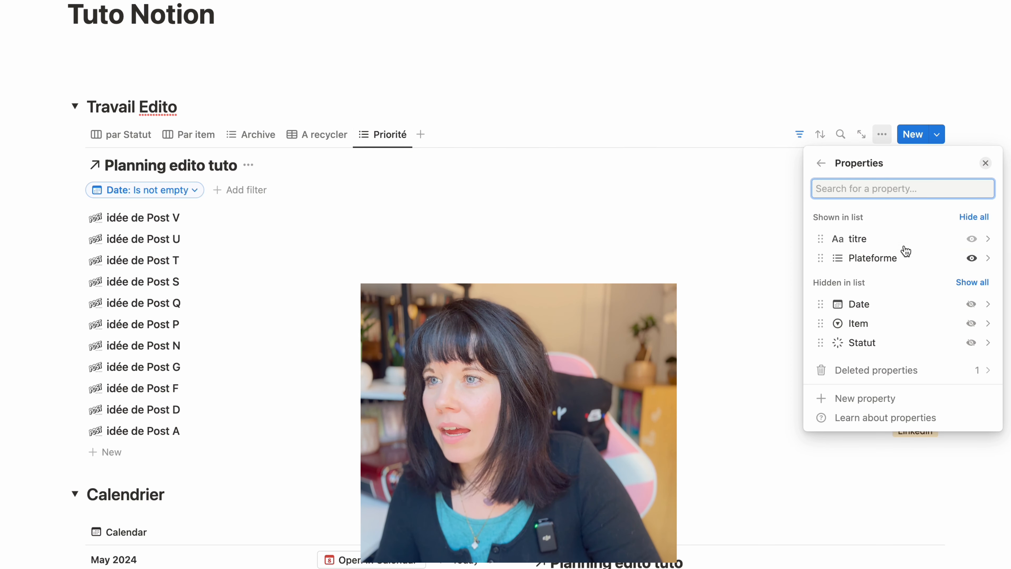
left_click(971, 342)
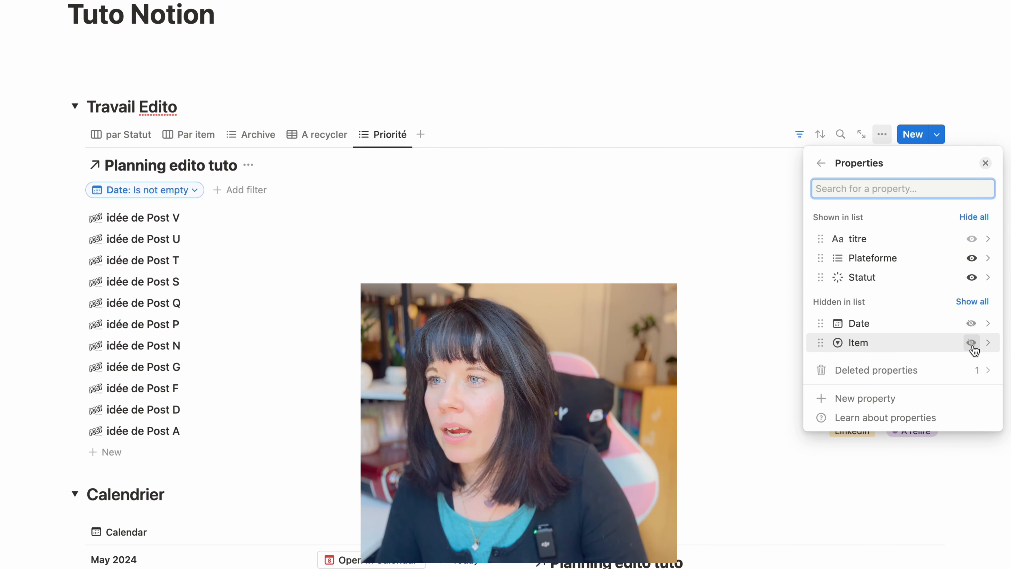
left_click(971, 258)
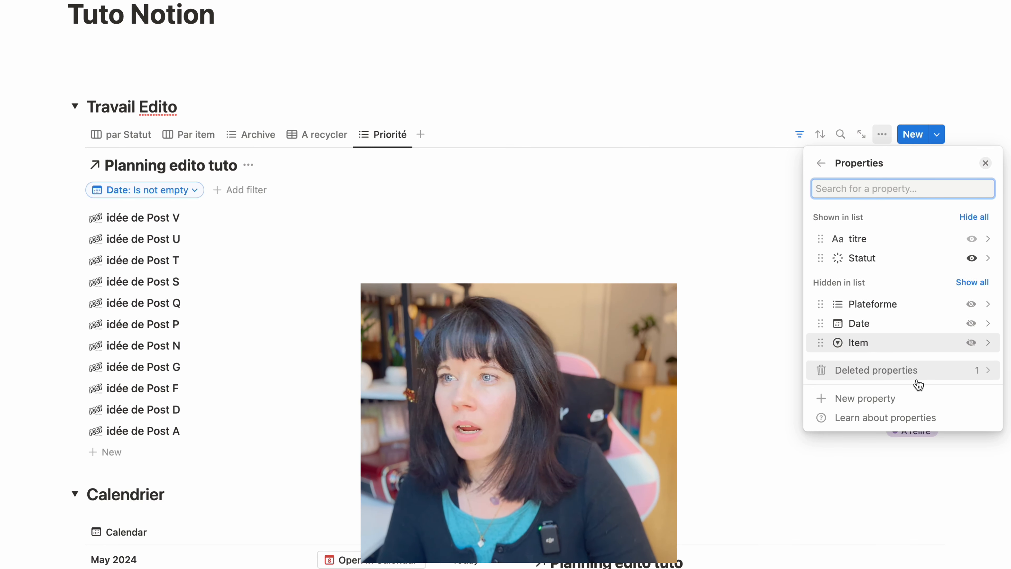
left_click(971, 323)
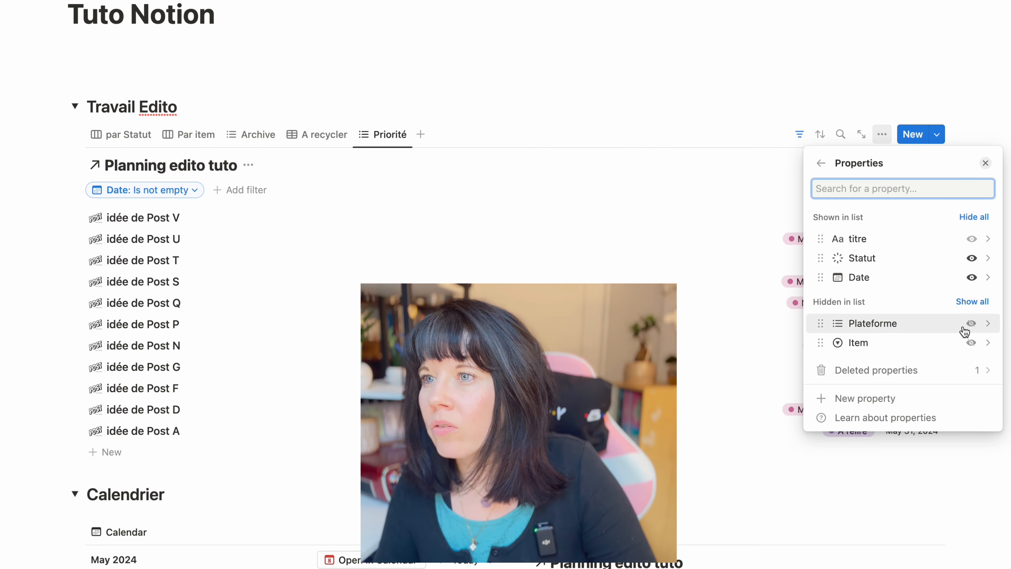
key("Escape")
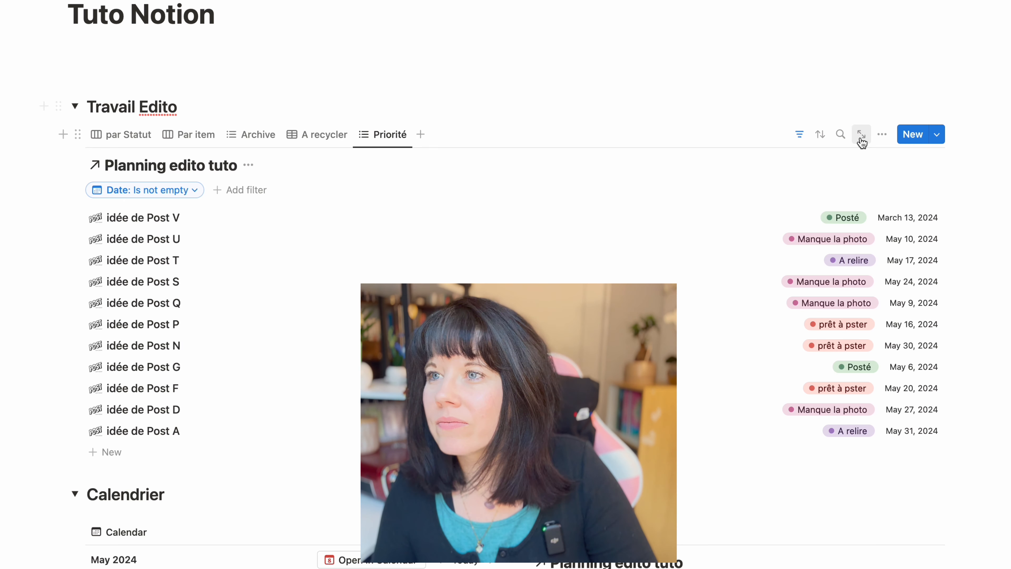
Sort the Priorité view by Date ascending and filter its Statut to the To-do and In progress groups, excluding prêt à pster and Posté
left_click(820, 134)
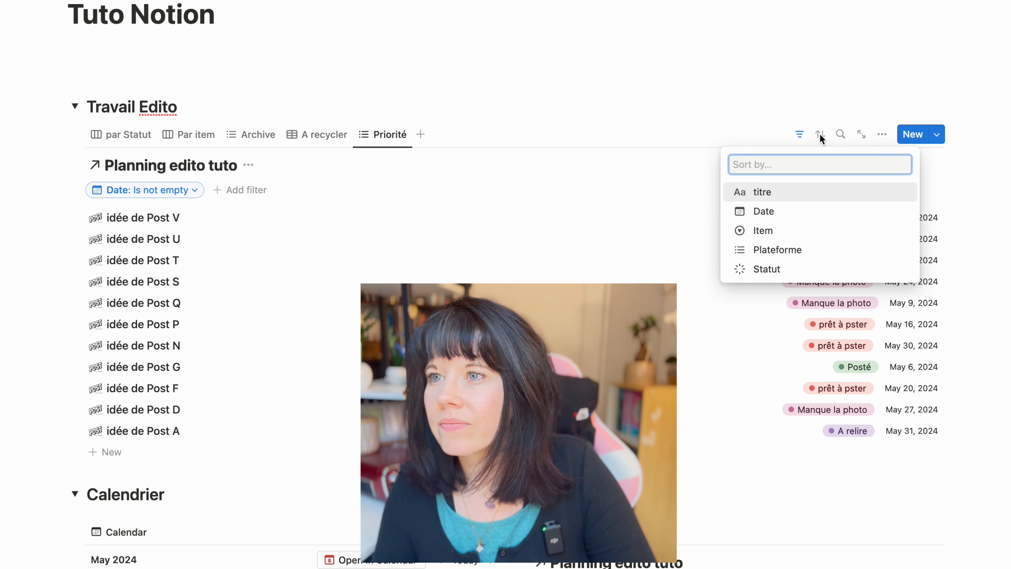
left_click(794, 213)
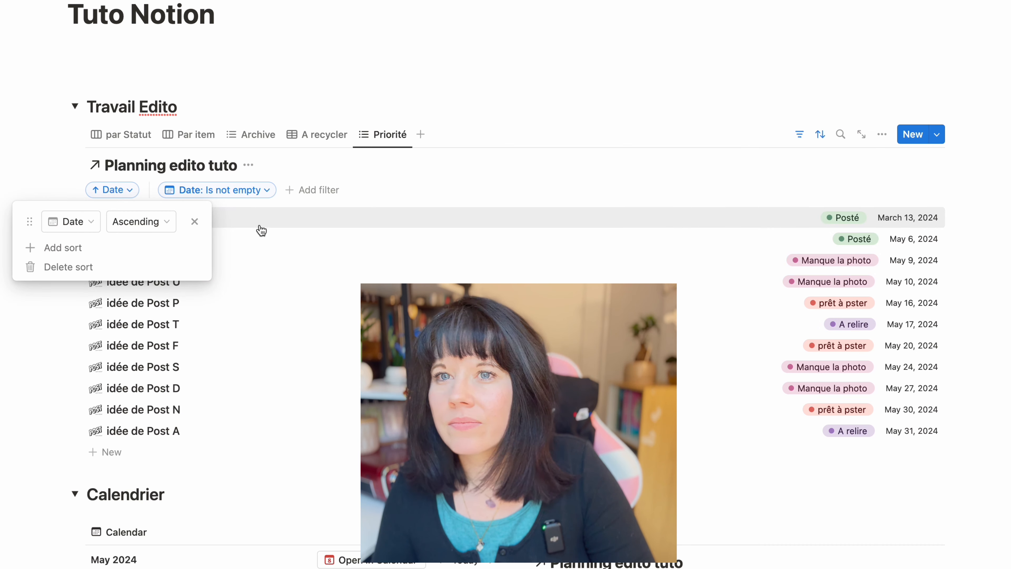
left_click(352, 224)
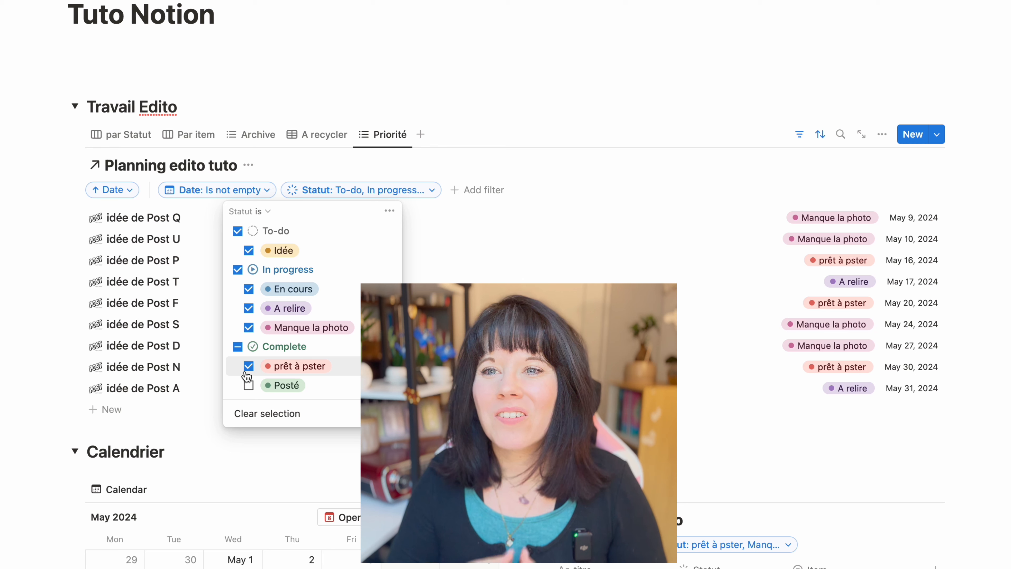
left_click(248, 367)
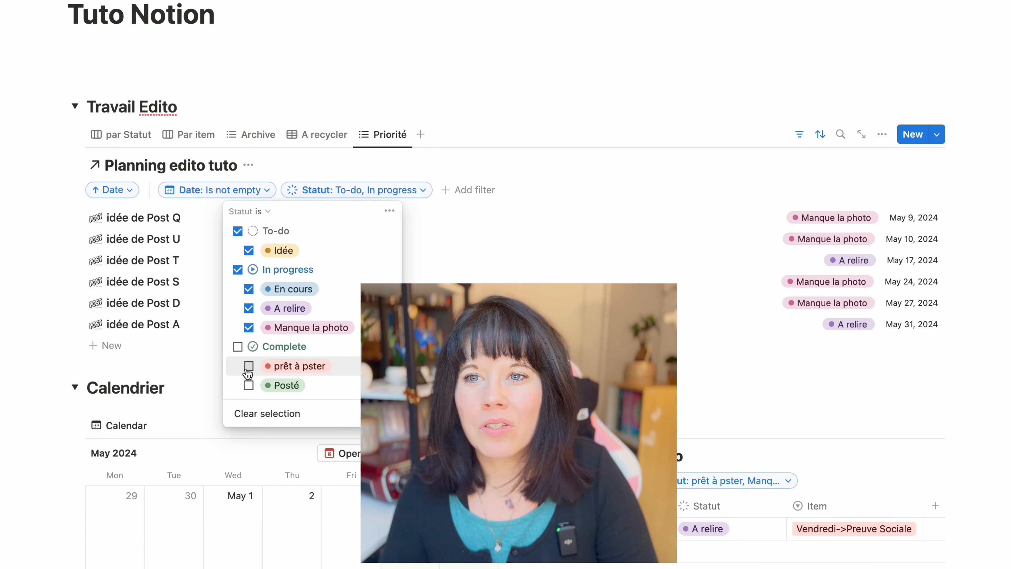
left_click(463, 155)
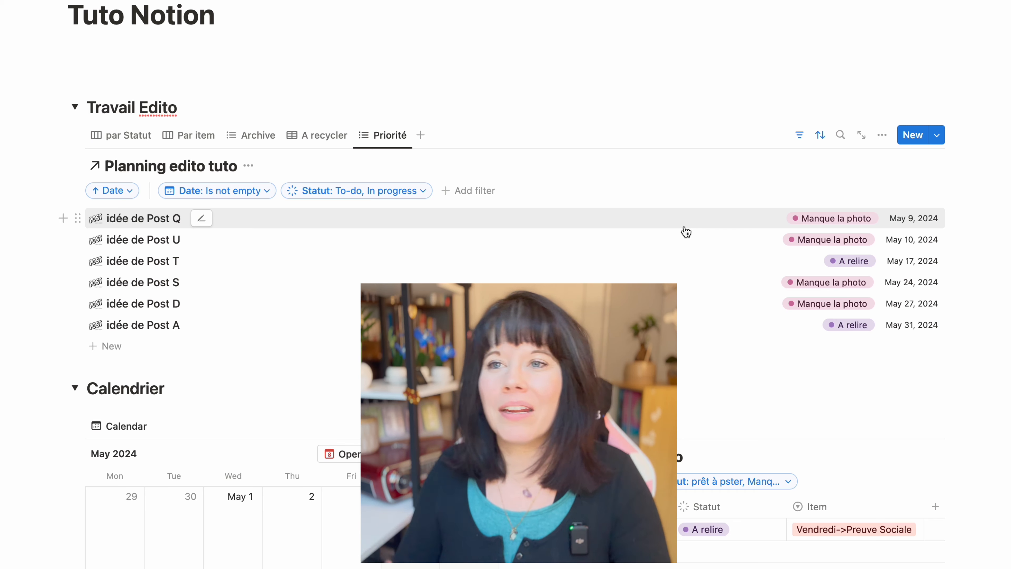
Reorder the Travail Edito views so that Priorité comes first and Archive comes last
left_click_drag(387, 136, 94, 131)
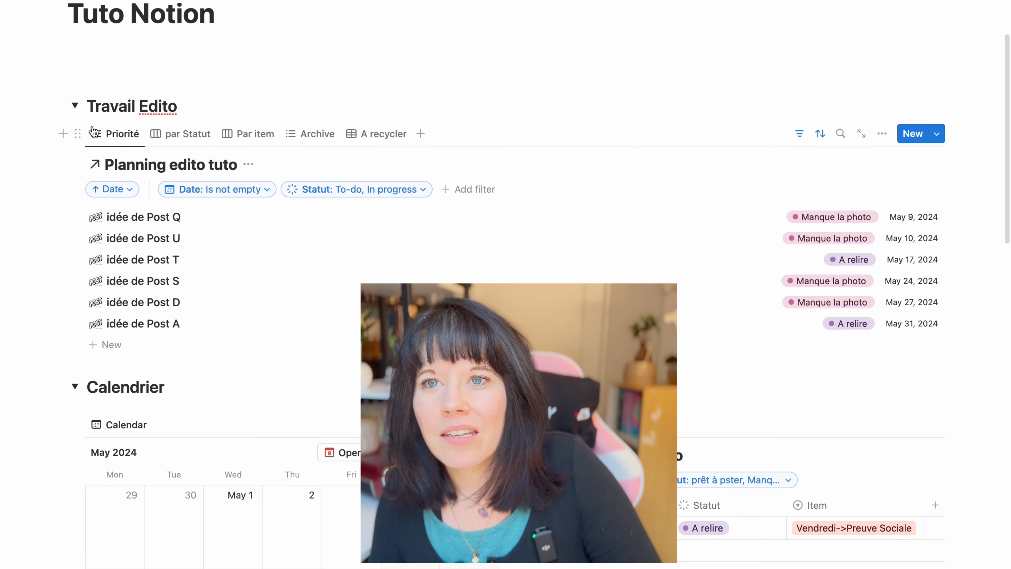
left_click_drag(317, 136, 413, 137)
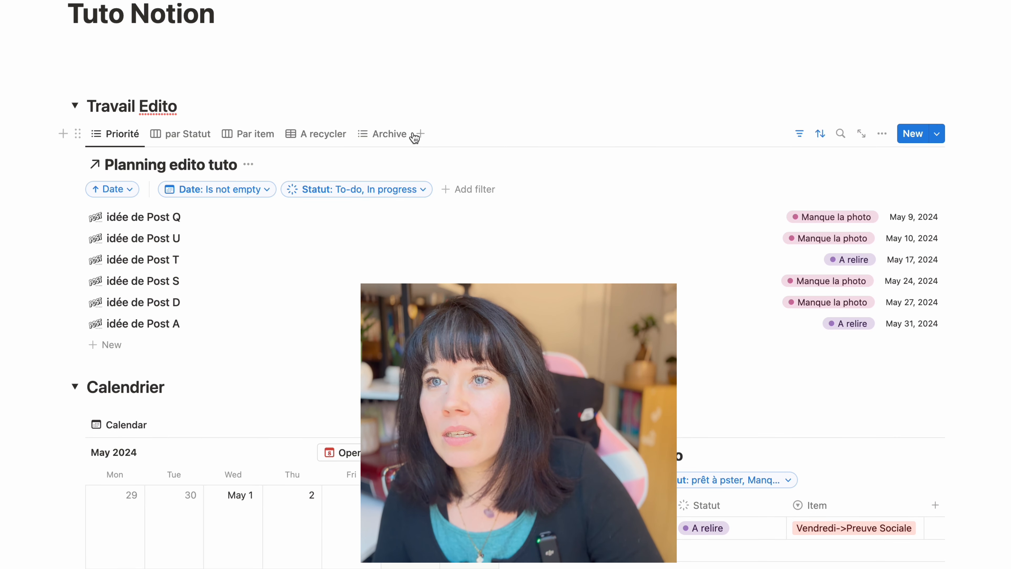
Change the Archive view's icon to an archive box
left_click(364, 137)
left_click(364, 137)
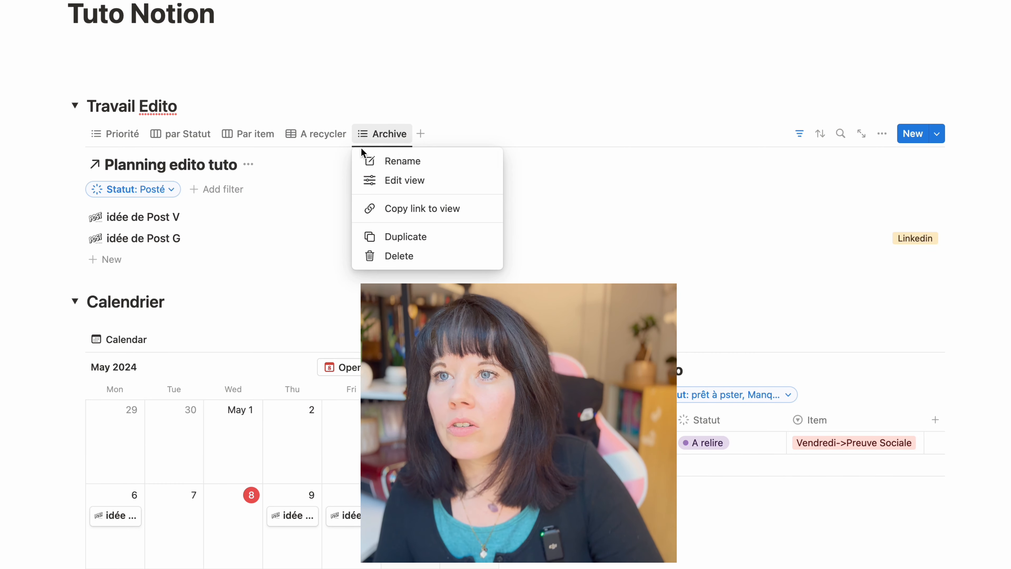
left_click(386, 179)
left_click(822, 189)
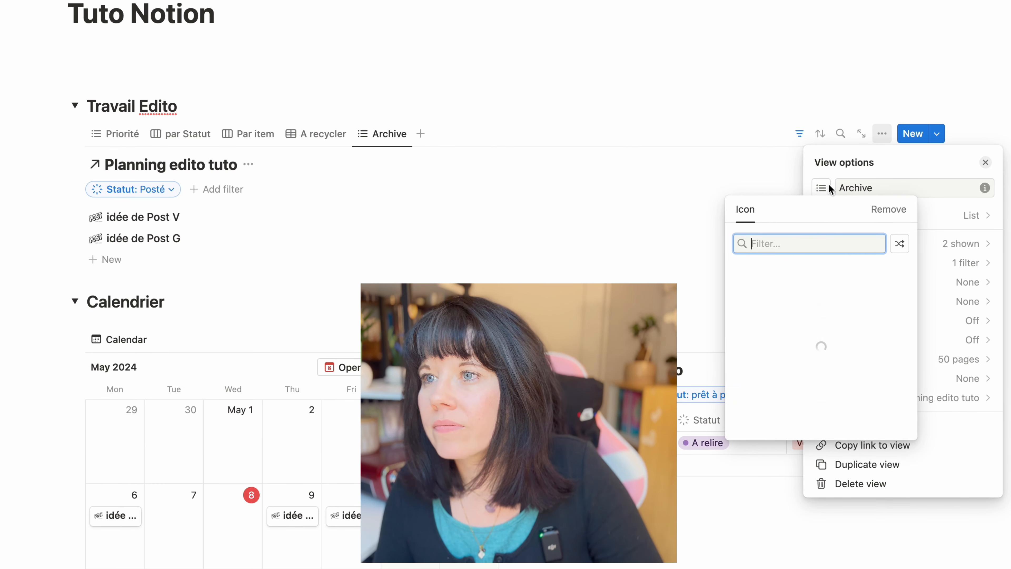
left_click(743, 294)
left_click(531, 103)
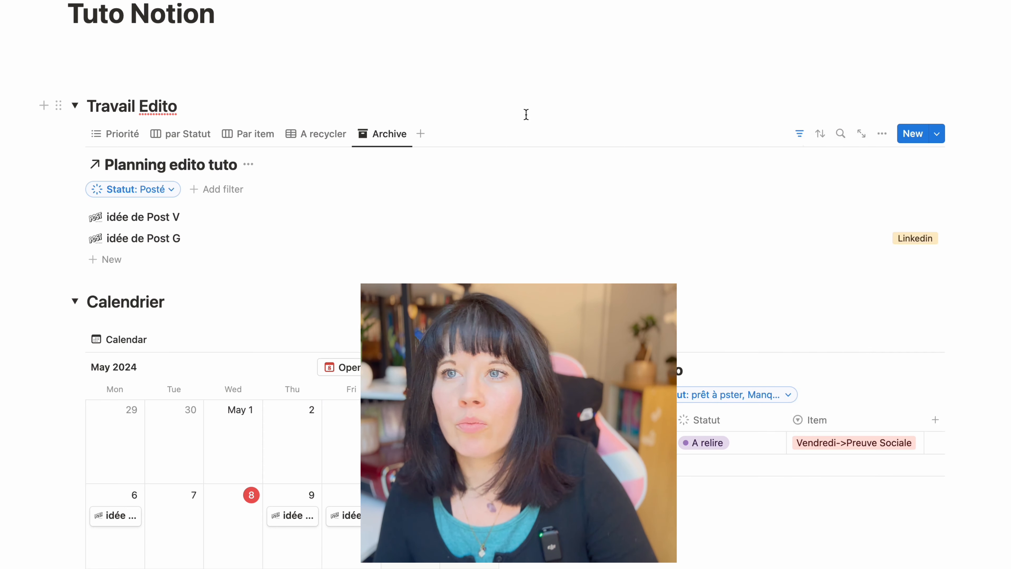